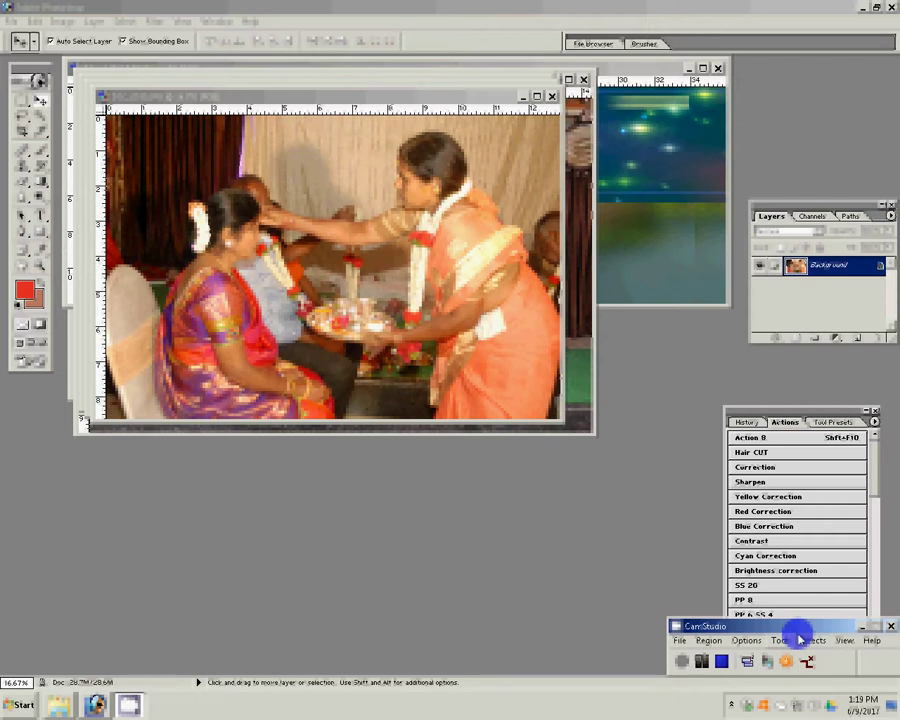
# Resize the wedding photo to 6 inches wide and drag it into the 14.psd collage
pyautogui.click(62, 22)
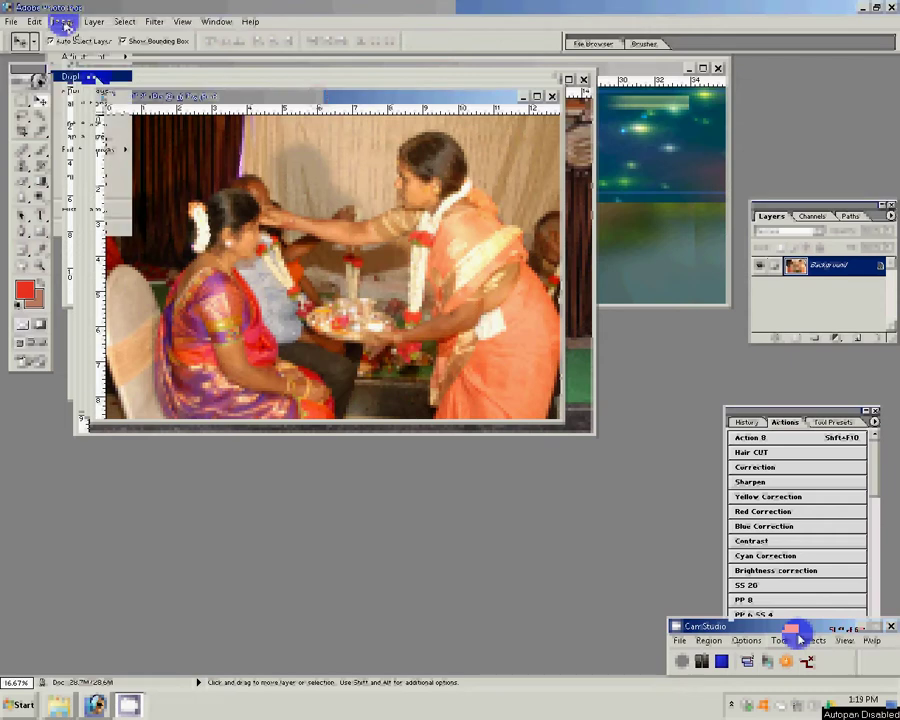
pyautogui.click(84, 123)
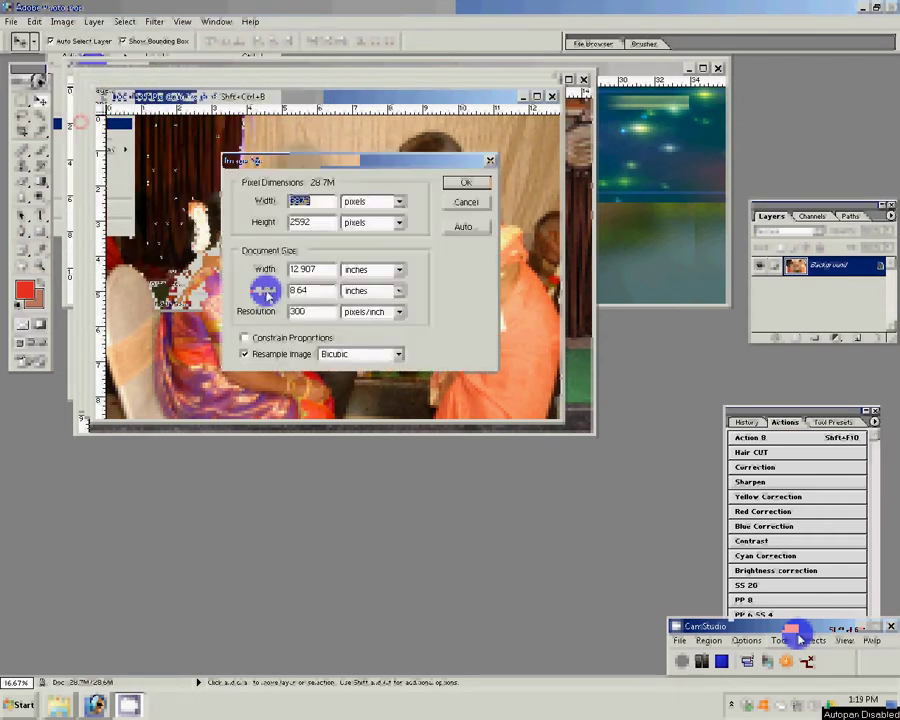
pyautogui.press('Tab')
pyautogui.press('Tab')
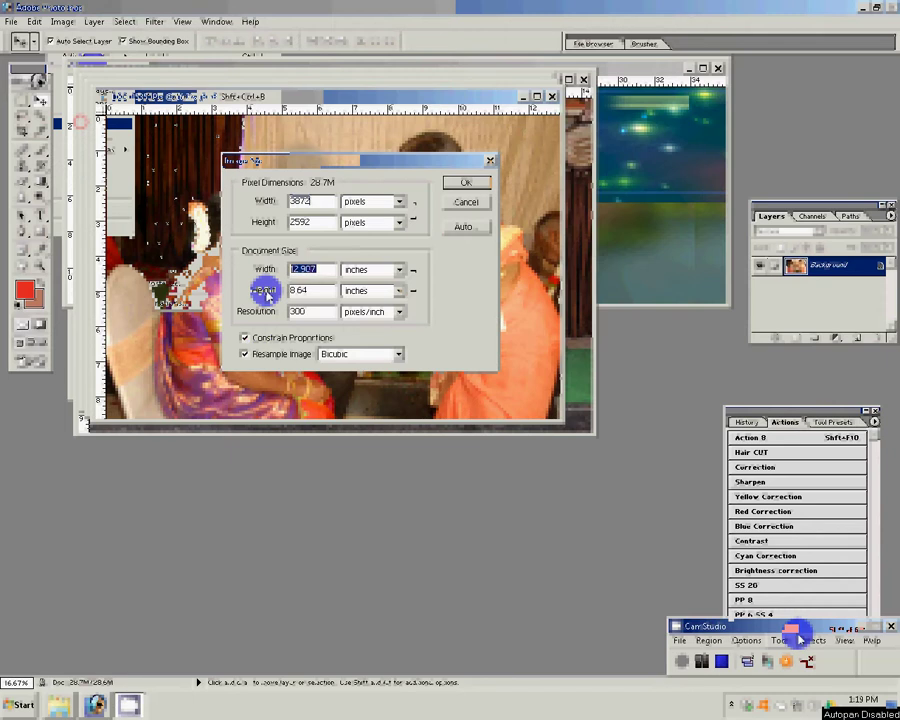
pyautogui.write('6')
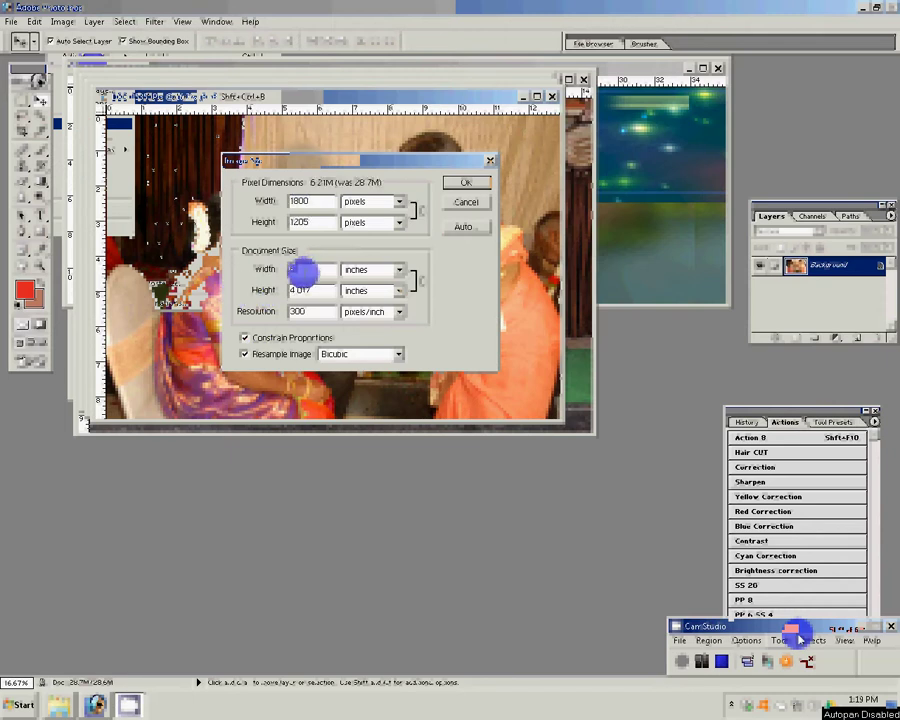
pyautogui.doubleClick(300, 270)
pyautogui.press('Return')
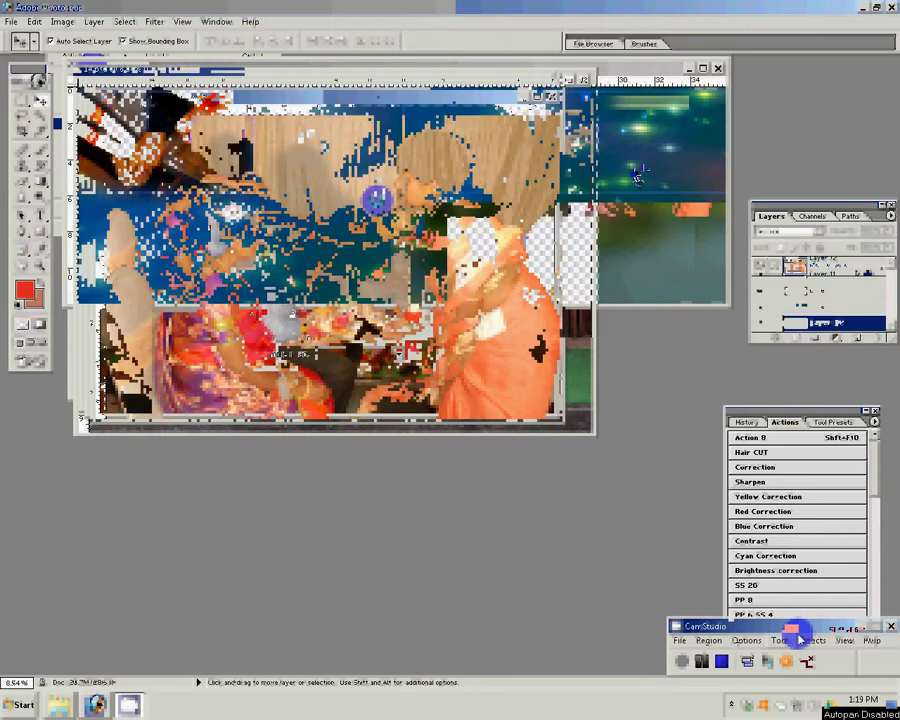
pyautogui.moveTo(638, 176); pyautogui.dragTo(629, 181)
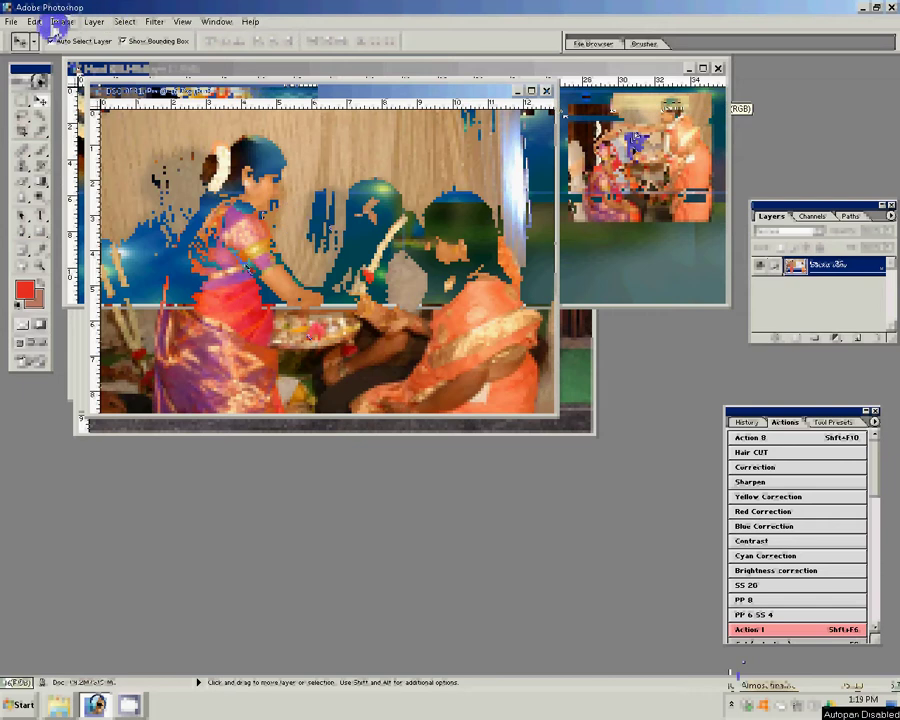
# Resize the next wedding photo to 8 inches wide
pyautogui.click(57, 24)
pyautogui.click(74, 114)
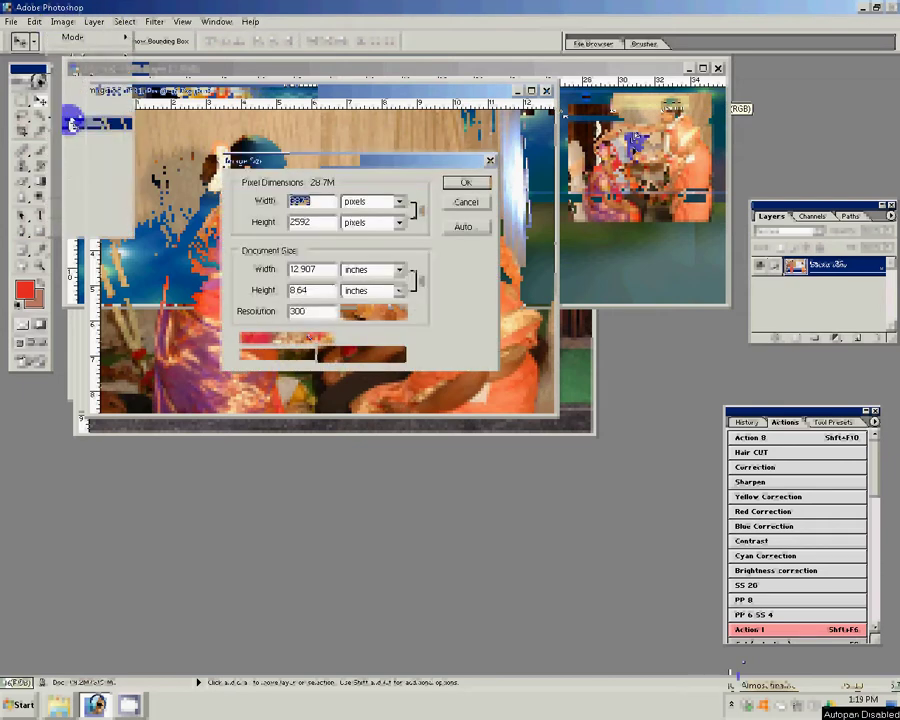
pyautogui.click(243, 278)
pyautogui.write('8')
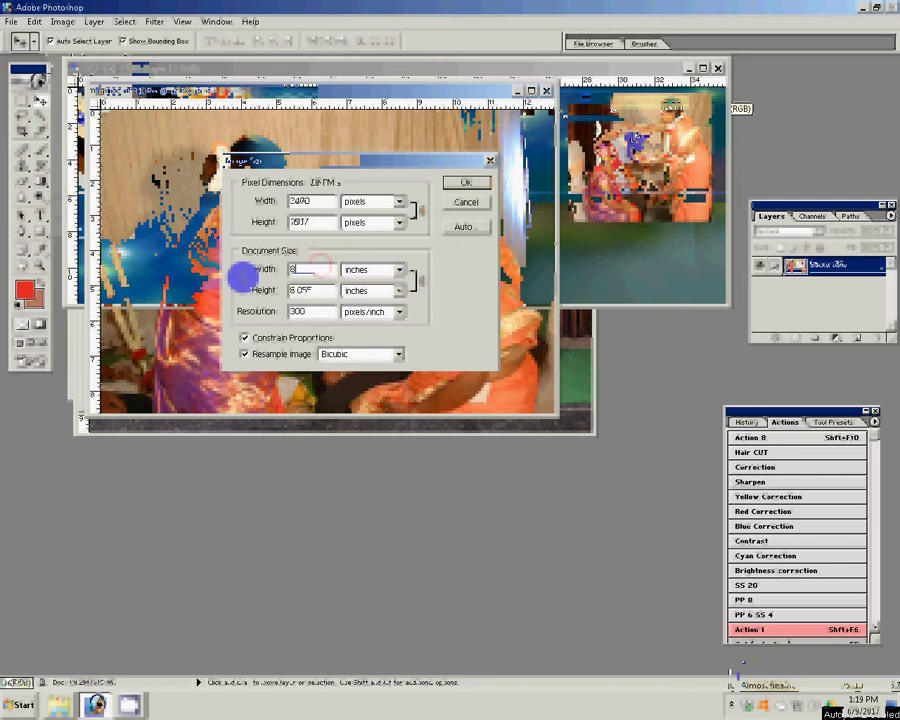
pyautogui.press('Return')
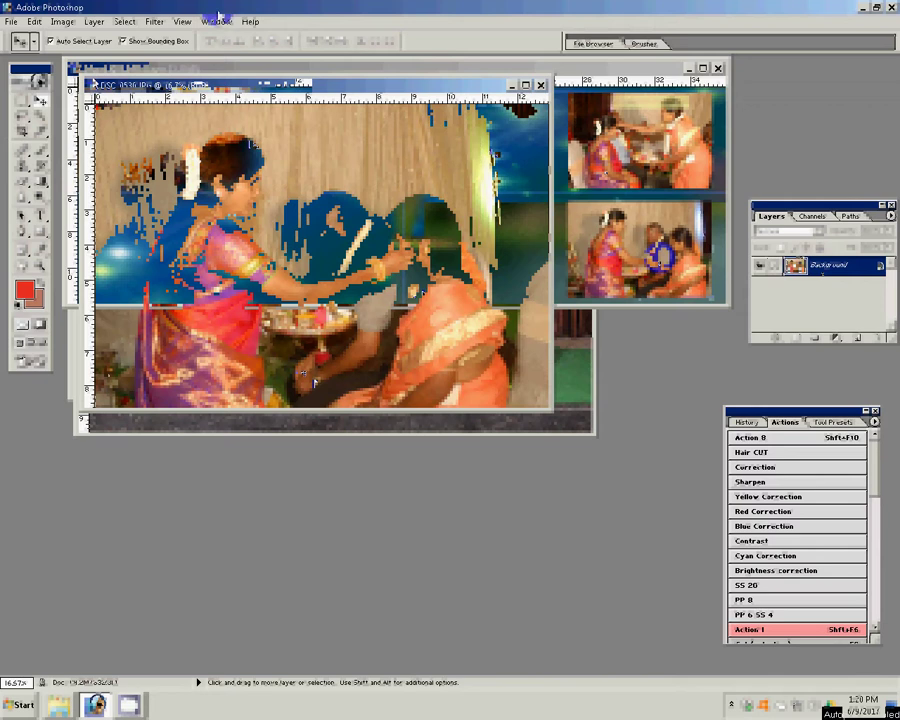
# Resize another wedding photo to 6 inches wide
pyautogui.click(62, 21)
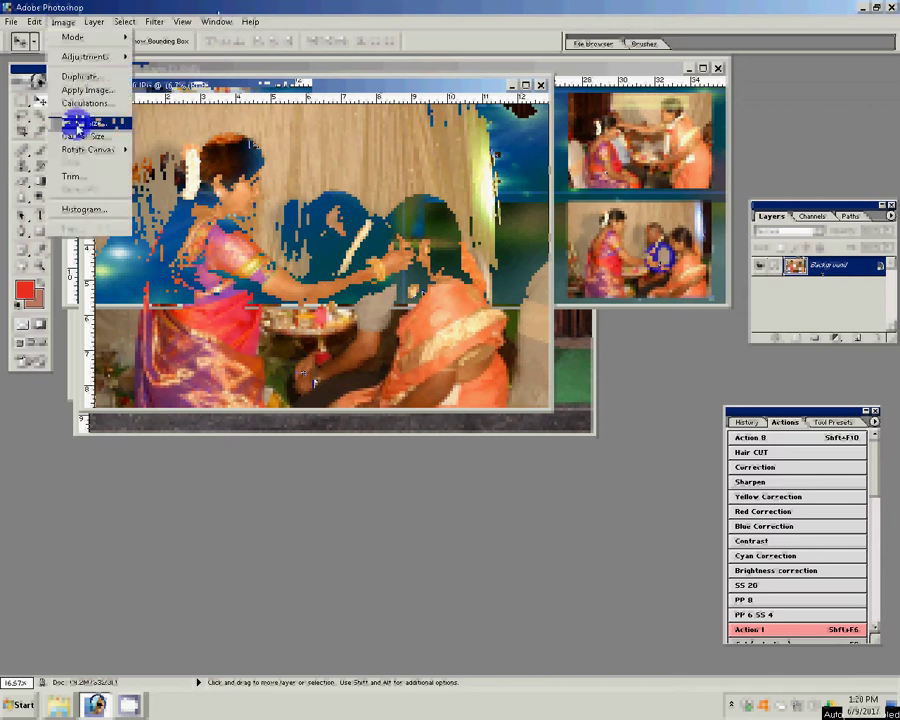
pyautogui.click(78, 122)
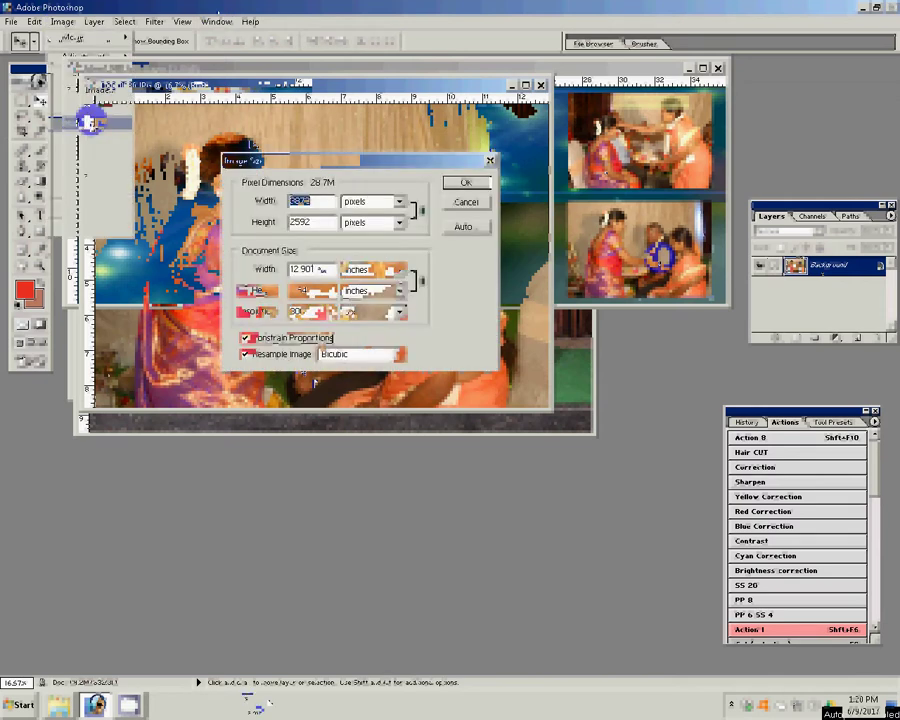
pyautogui.press('Tab')
pyautogui.press('Tab')
pyautogui.write('6')
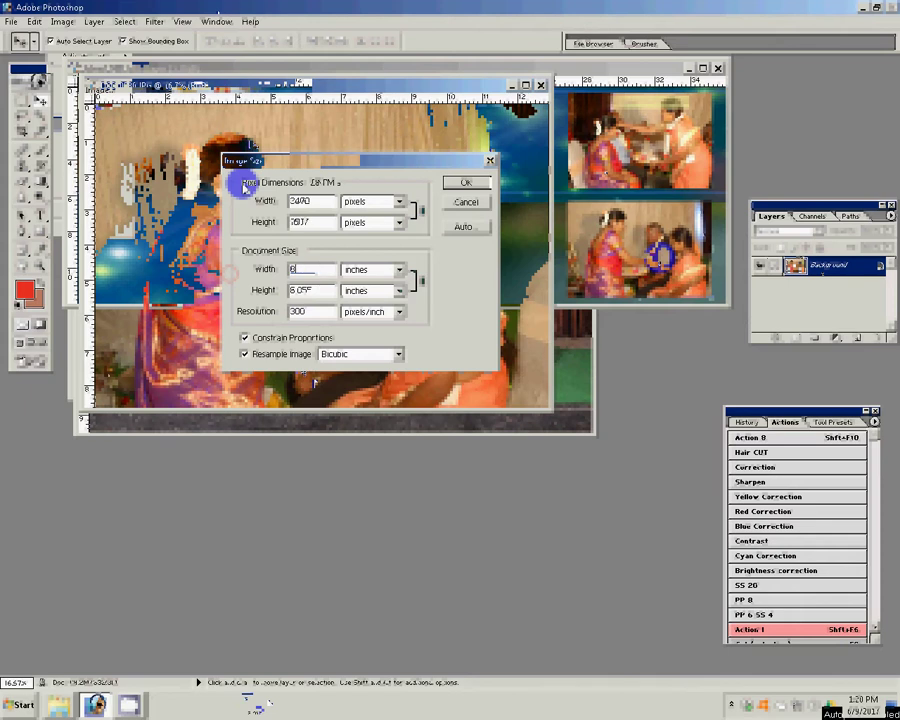
pyautogui.press('Return')
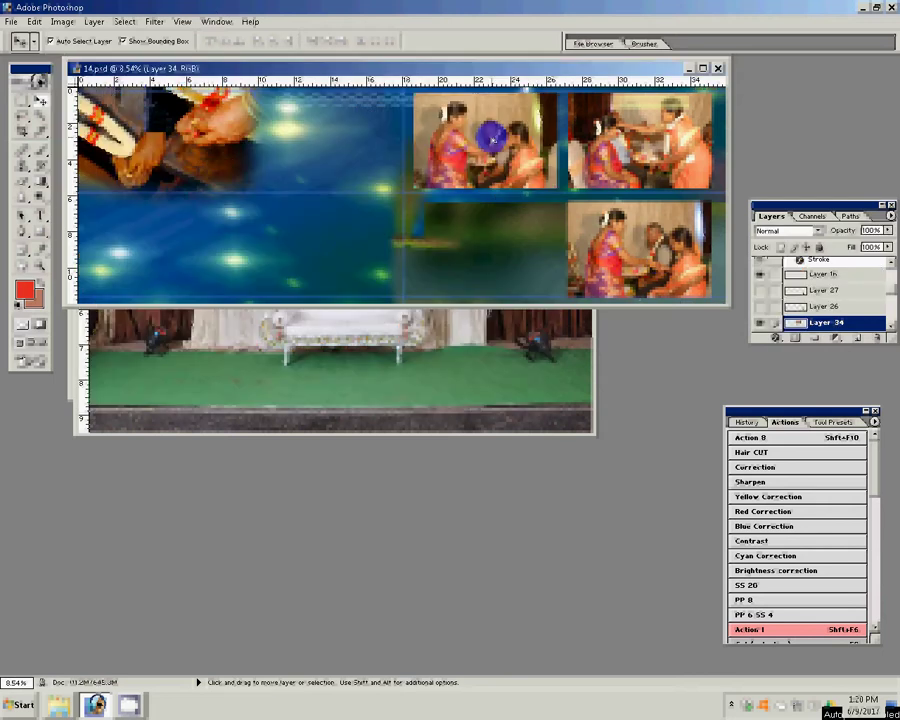
# Resize the stage photo to 8 inches wide and place it in the collage's lower-middle panel
pyautogui.click(491, 140)
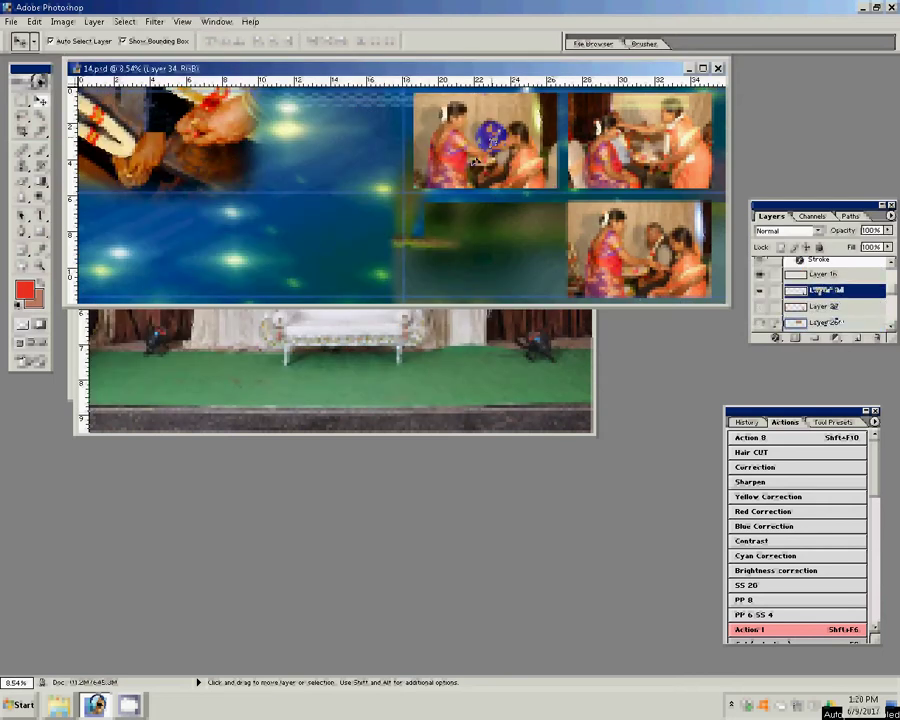
pyautogui.click(199, 341)
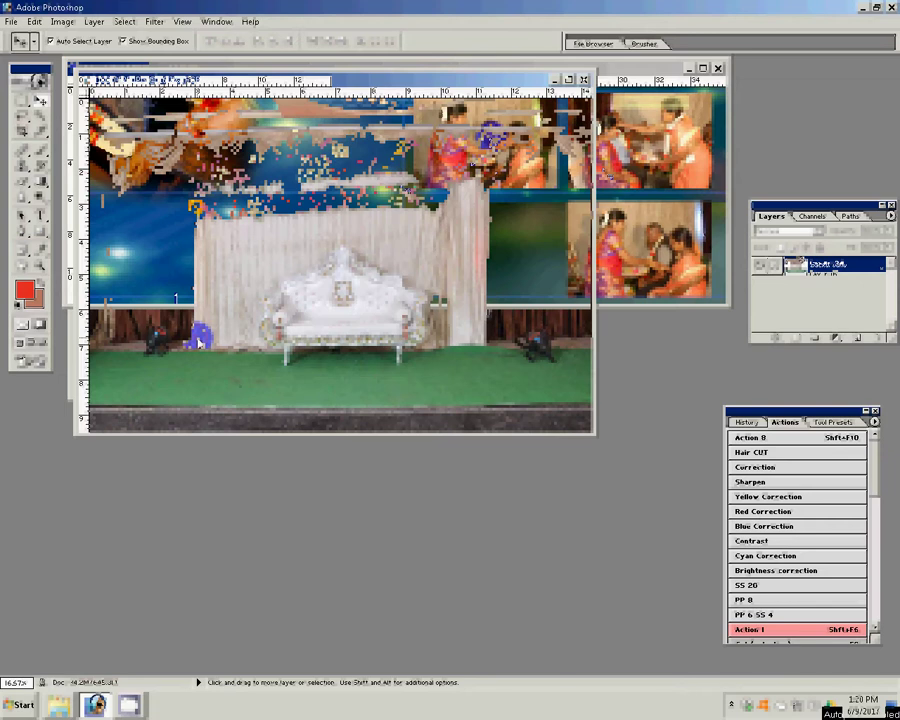
pyautogui.click(798, 484)
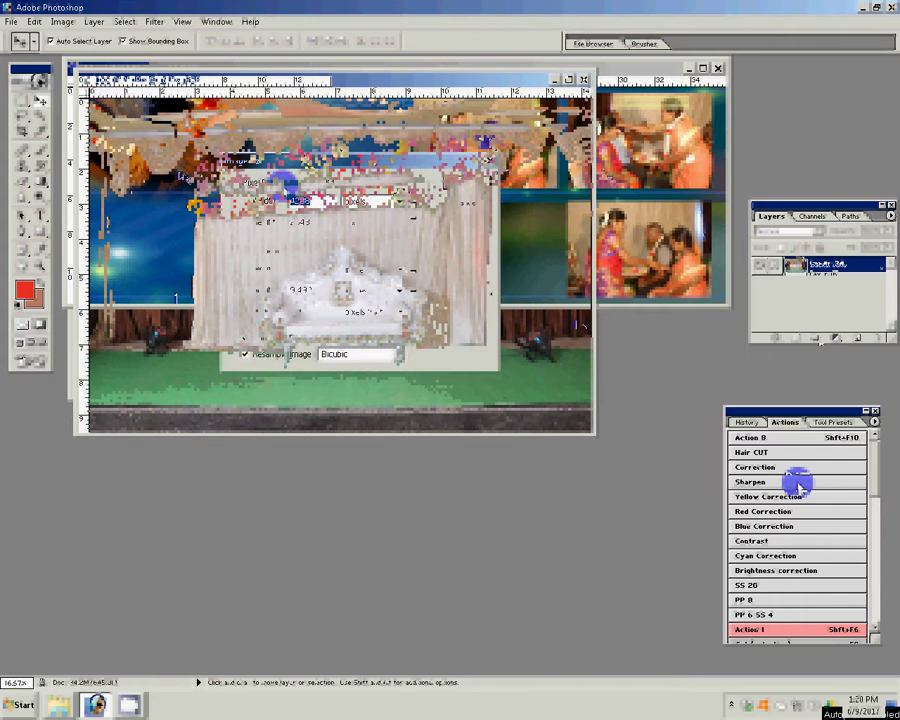
pyautogui.write('8')
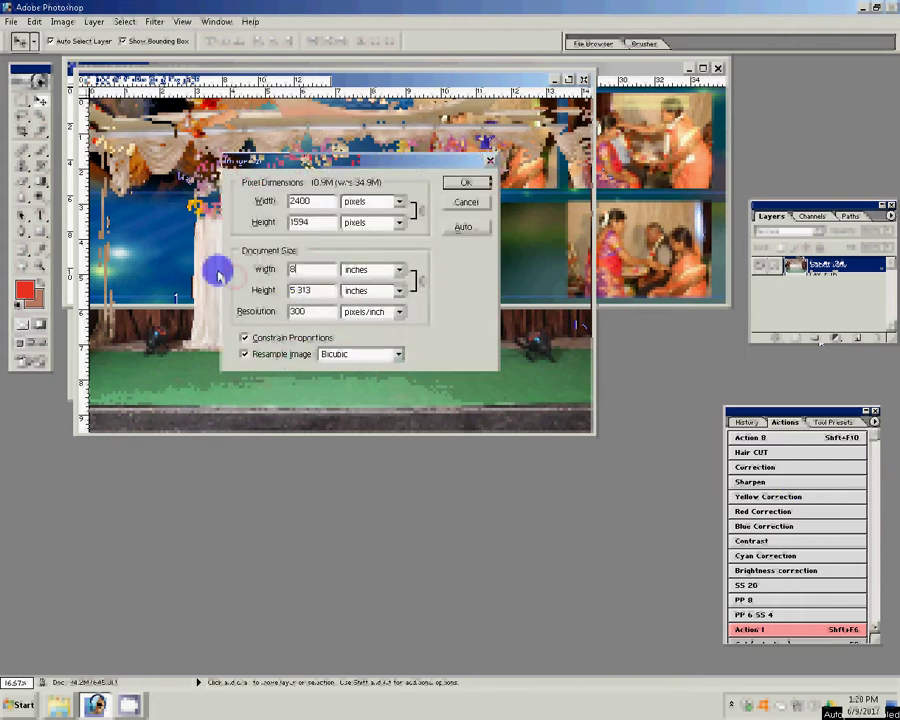
pyautogui.press('Return')
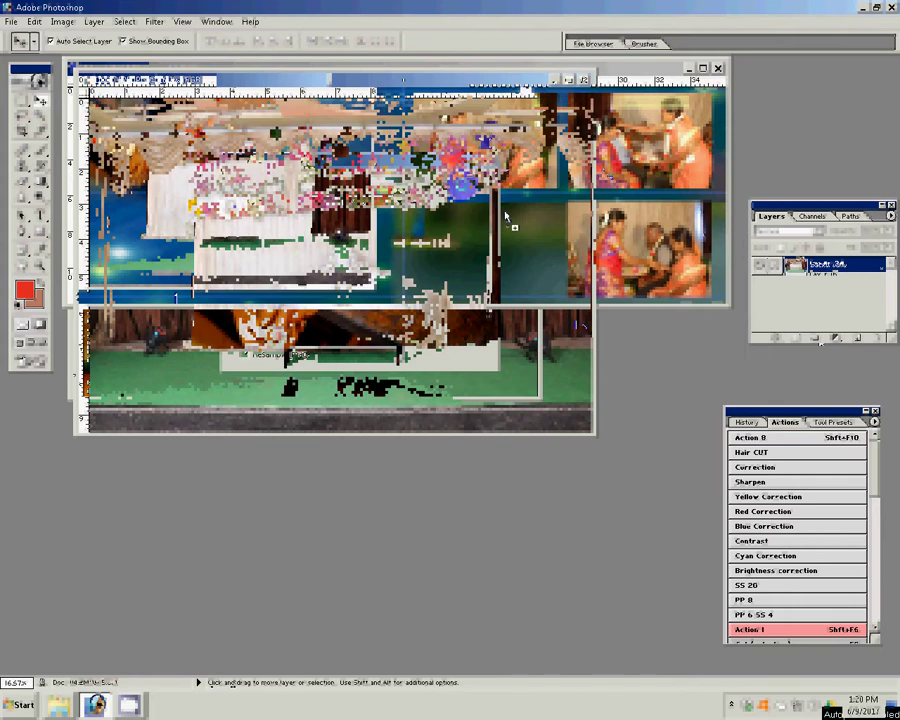
pyautogui.moveTo(300, 370); pyautogui.dragTo(354, 148)
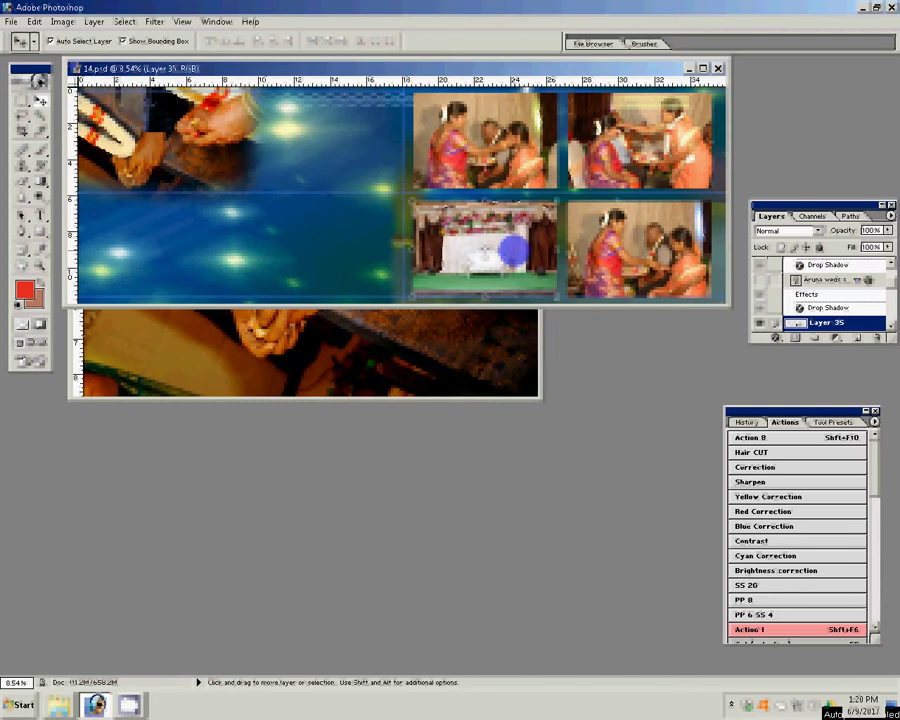
# Close the used source JPG windows one by one, answering No to saving changes
pyautogui.click(335, 355)
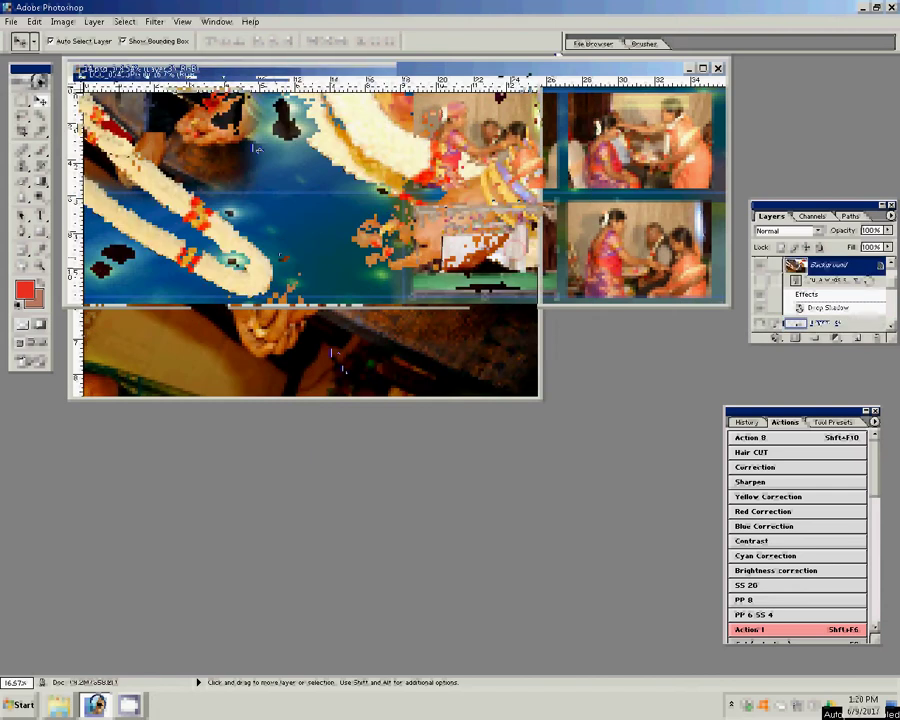
pyautogui.click(532, 74)
pyautogui.press('n')
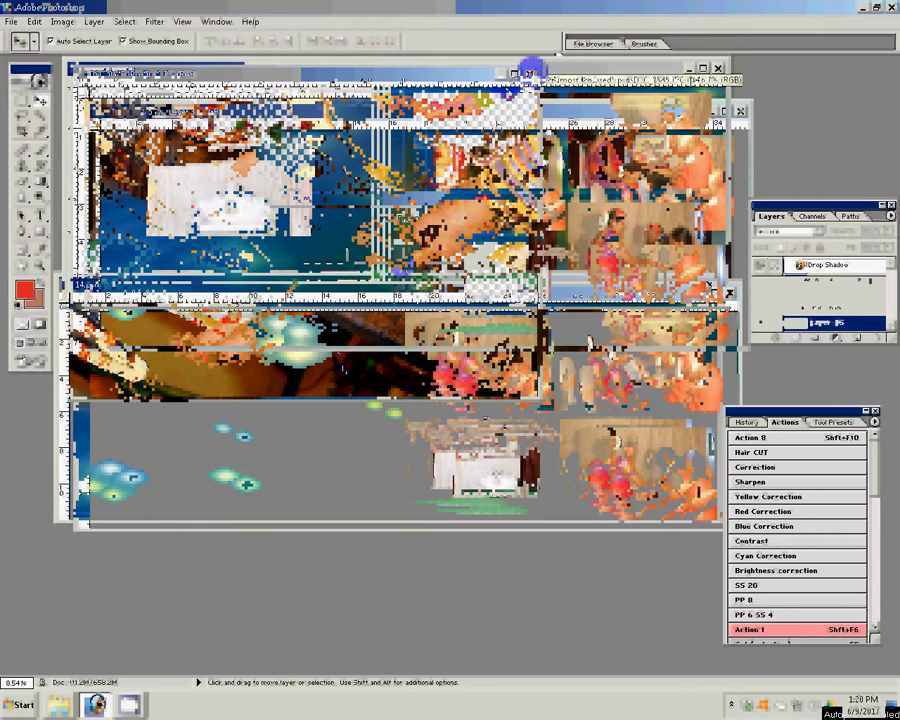
pyautogui.click(362, 79)
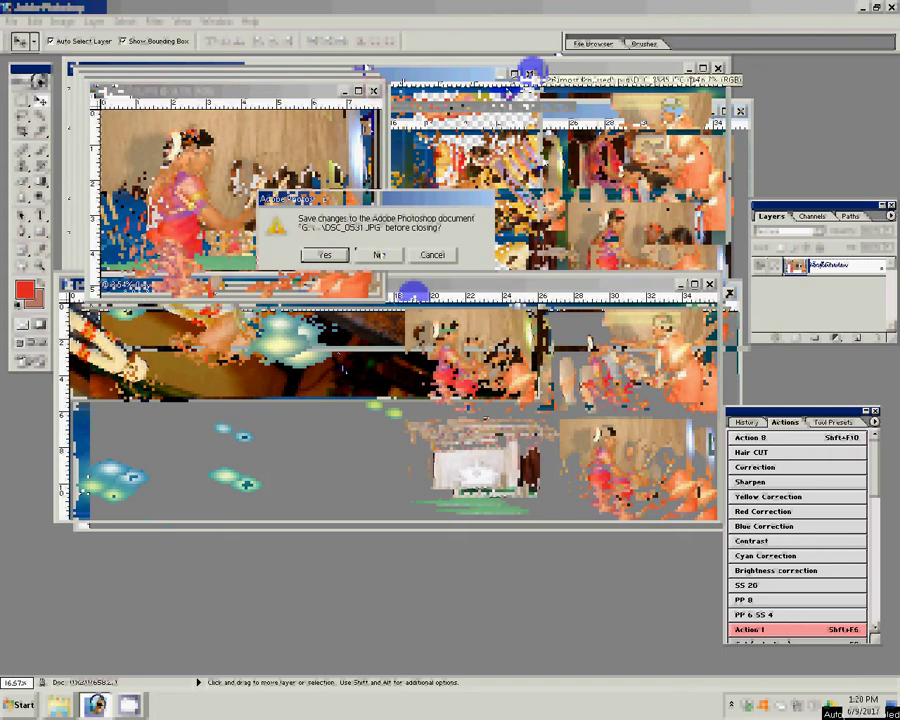
pyautogui.click(378, 254)
pyautogui.click(383, 255)
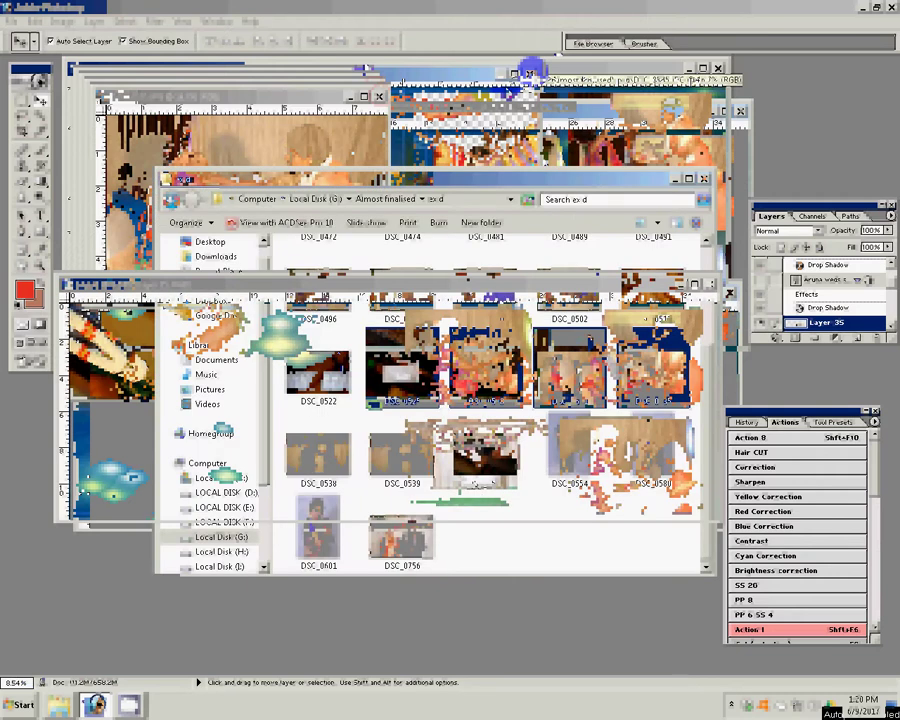
# Select DSC_0538 and DSC_0539 in the ex d folder and drag them into Photoshop
pyautogui.click(354, 474)
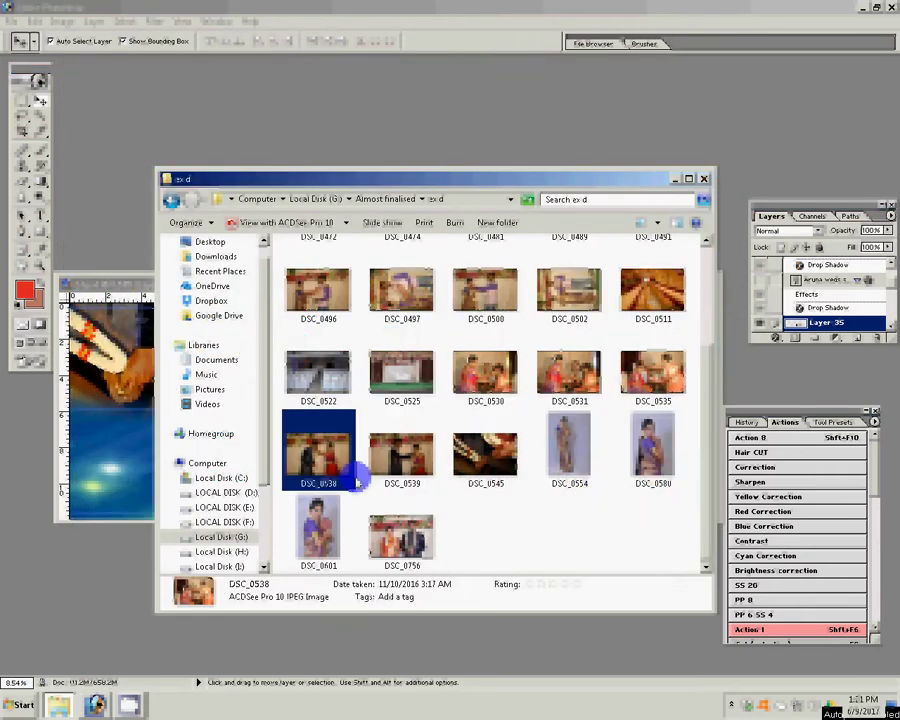
pyautogui.hotkey('shift', 'Right')
pyautogui.moveTo(357, 480); pyautogui.dragTo(429, 112)
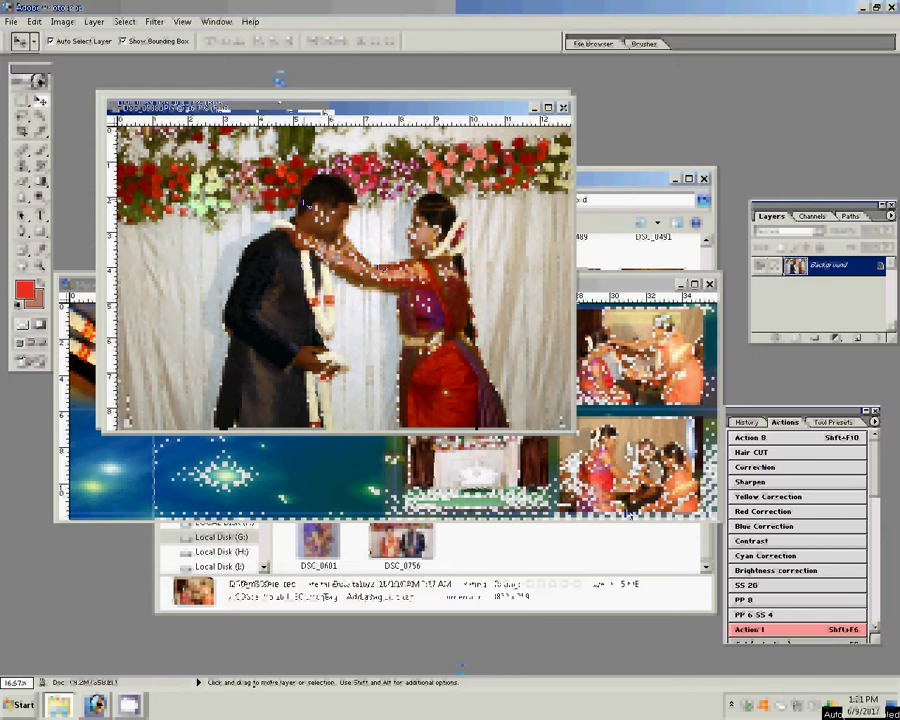
# Resize the couple photo to 12 inches, place it in the spread, and close DSC_0538 unsaved
pyautogui.hotkey('ctrl', 'alt', 'i')
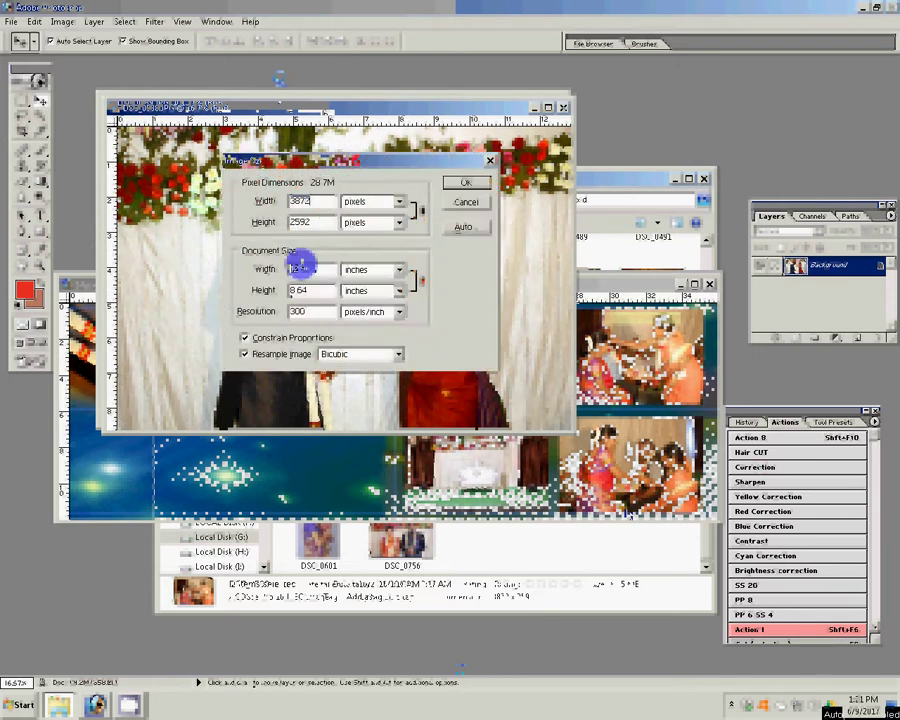
pyautogui.write('12')
pyautogui.press('Return')
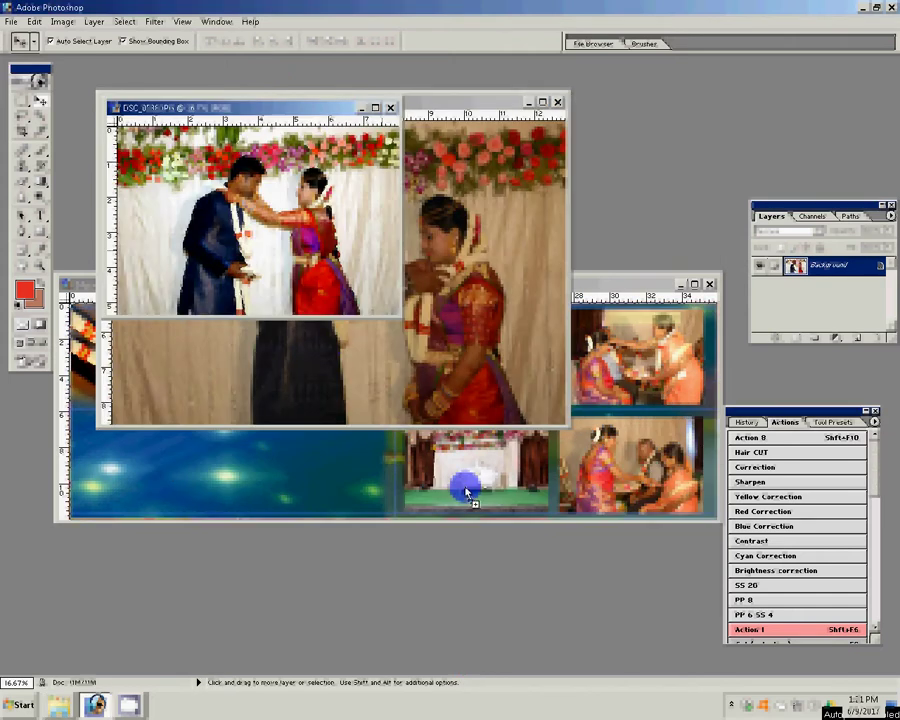
pyautogui.moveTo(466, 491); pyautogui.dragTo(467, 492)
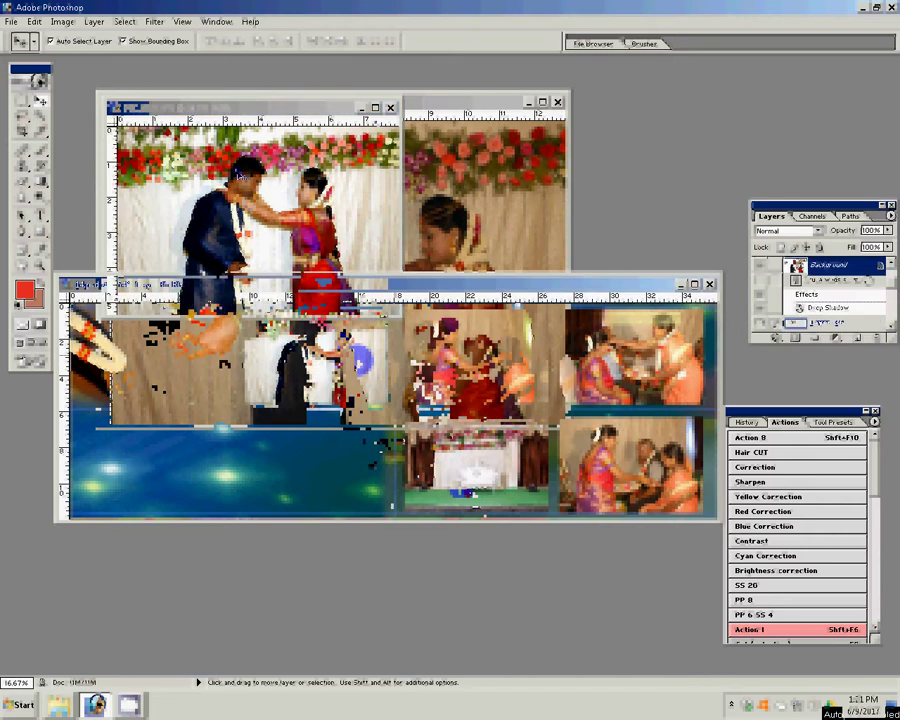
pyautogui.click(390, 107)
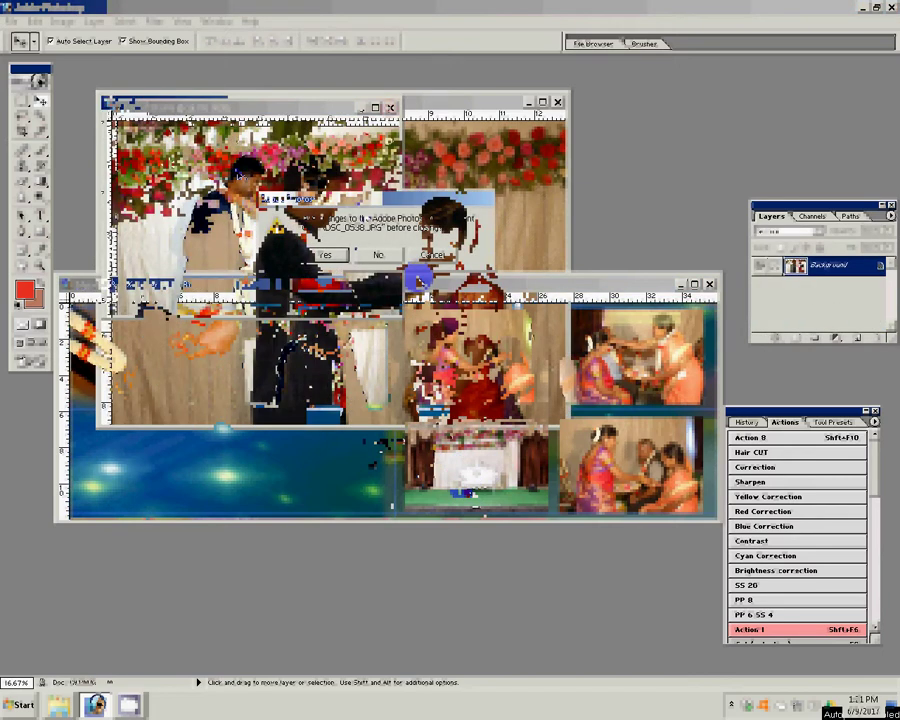
pyautogui.click(378, 254)
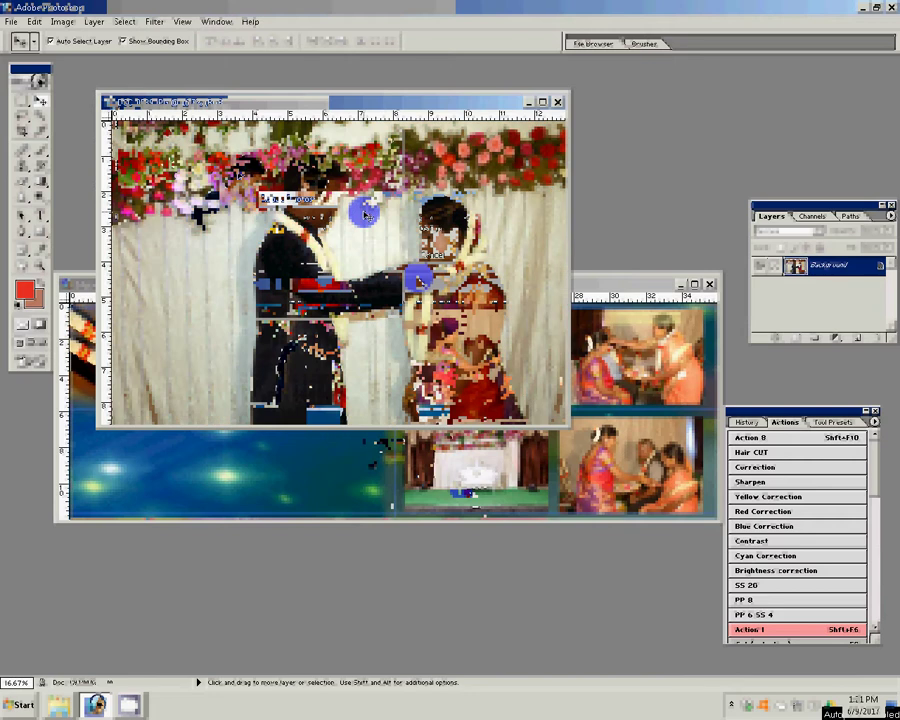
# Resize the second garland photo to 8 inches and run the drop-shadow placement actions
pyautogui.hotkey('ctrl', 'alt', 'i')
pyautogui.press('Tab')
pyautogui.press('Tab')
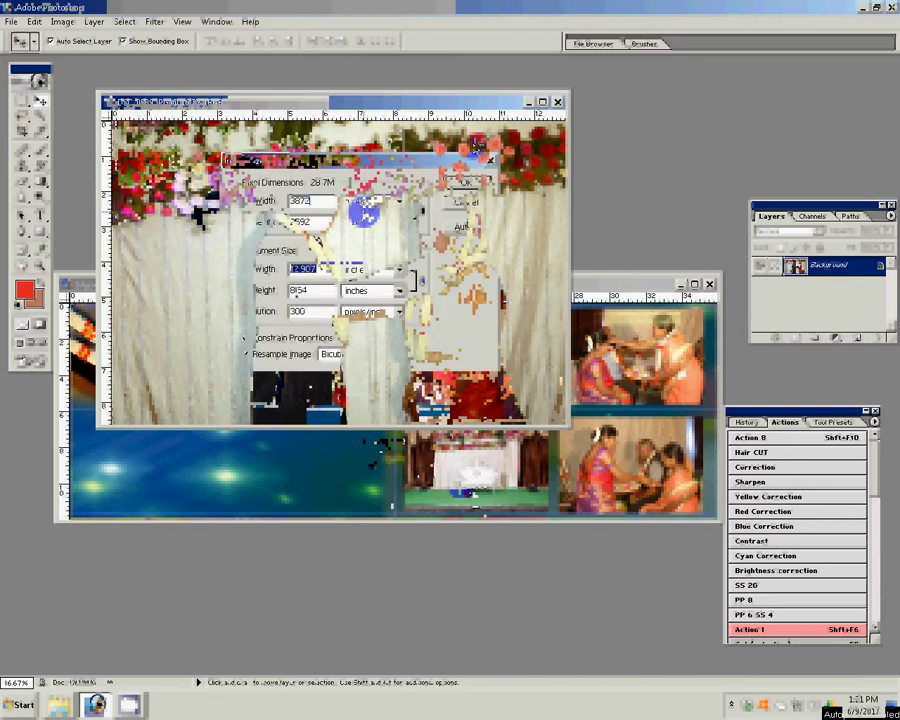
pyautogui.write('8')
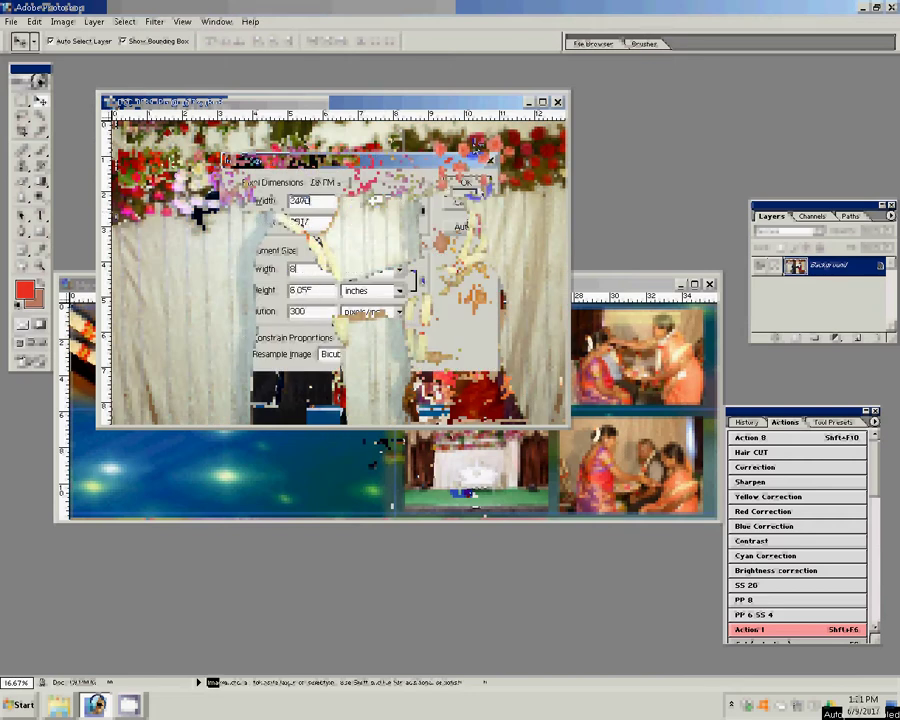
pyautogui.press('Return')
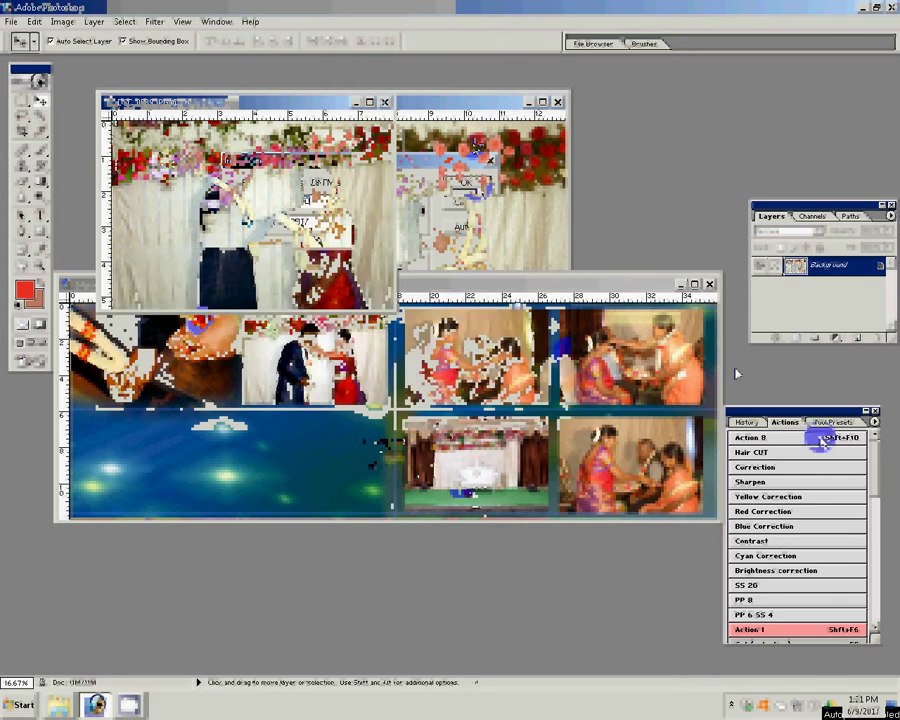
pyautogui.click(822, 440)
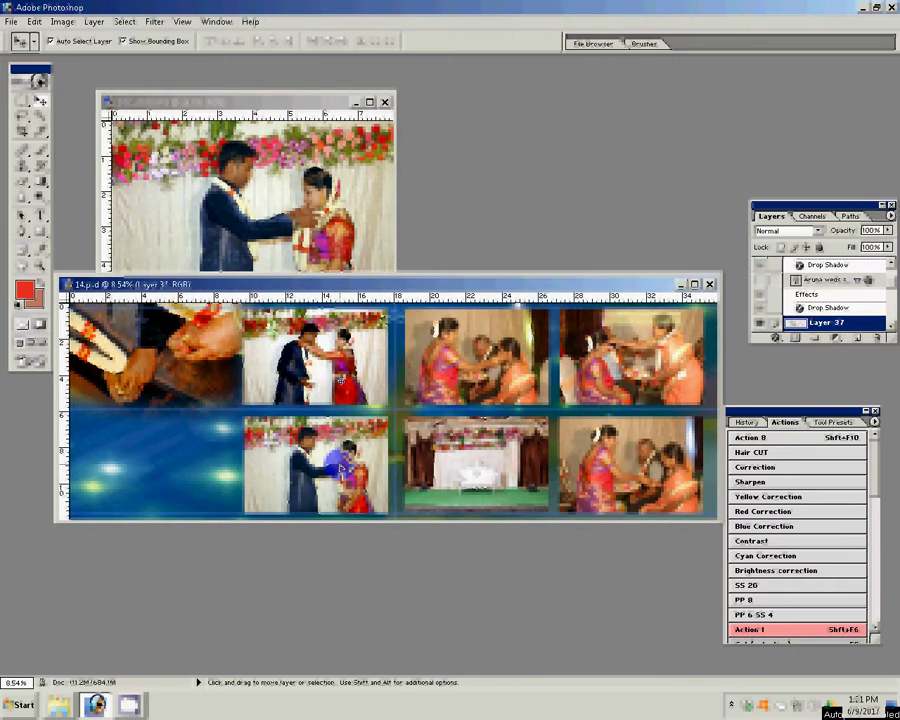
pyautogui.hotkey('shift', 'F10')
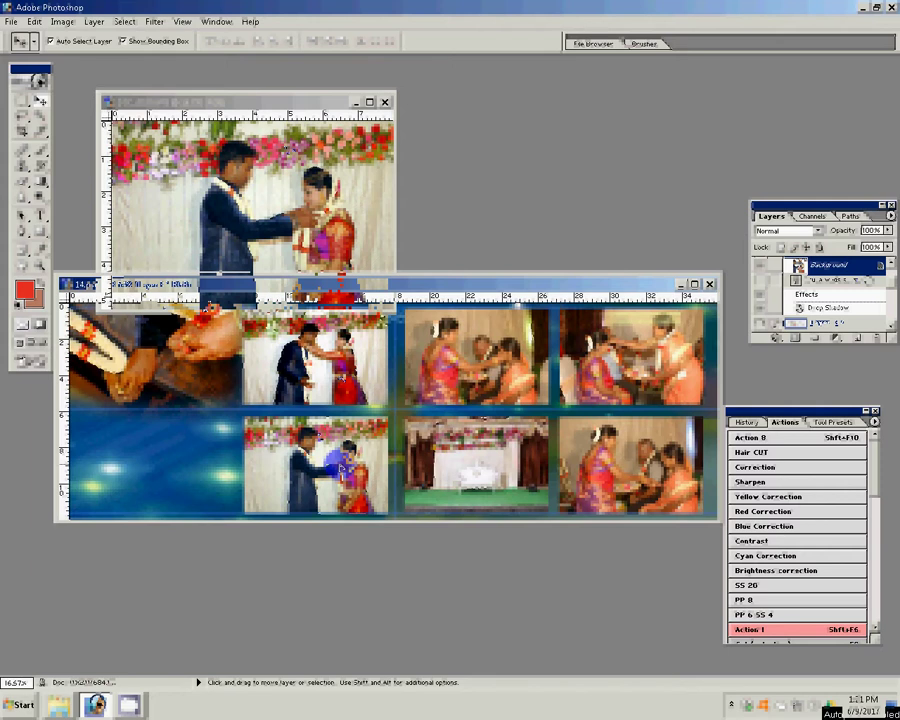
pyautogui.click(384, 102)
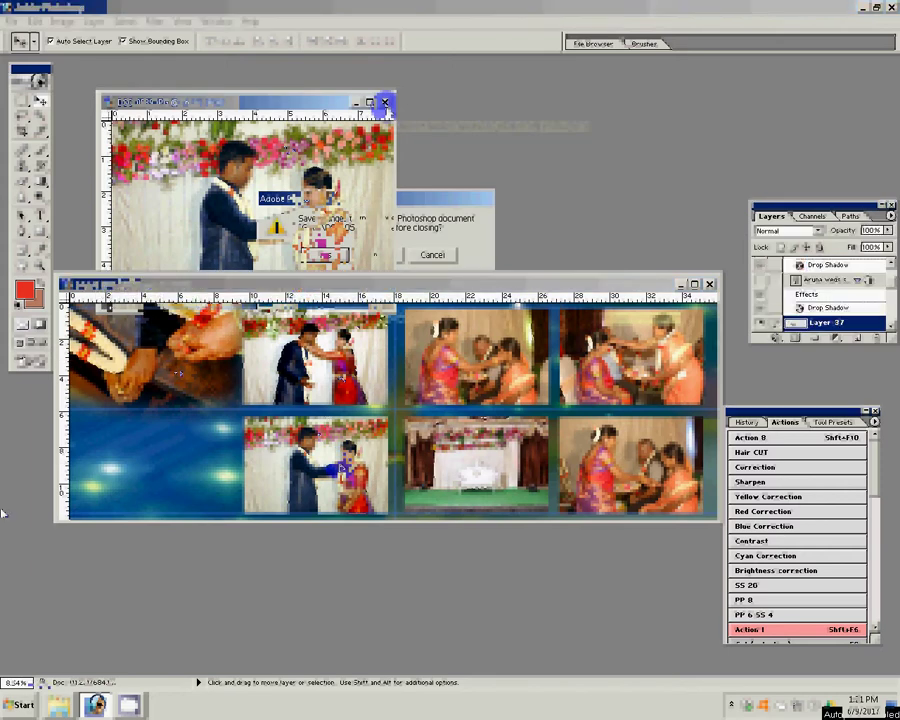
# Discard the source photo's changes, go up to Almost finalised, and show Large Icons
pyautogui.click(465, 430)
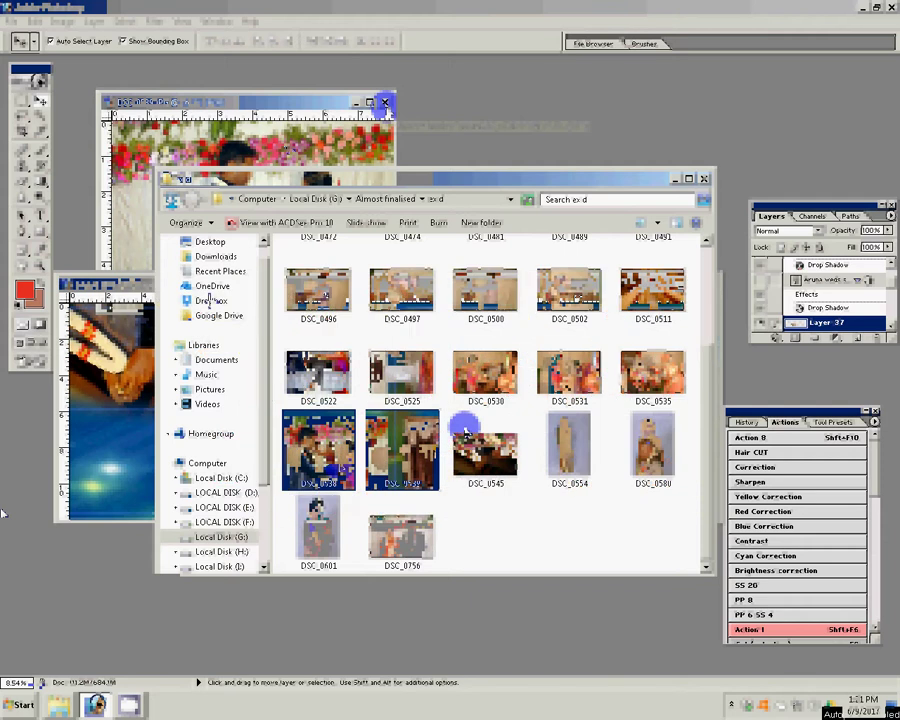
pyautogui.press('BackSpace')
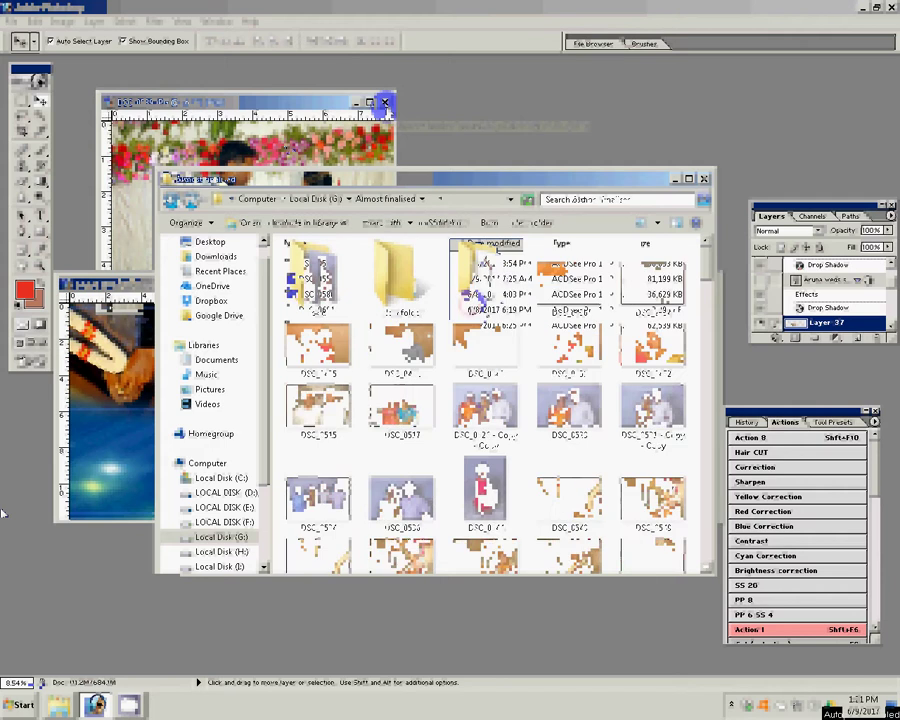
pyautogui.click(657, 223)
pyautogui.click(703, 131)
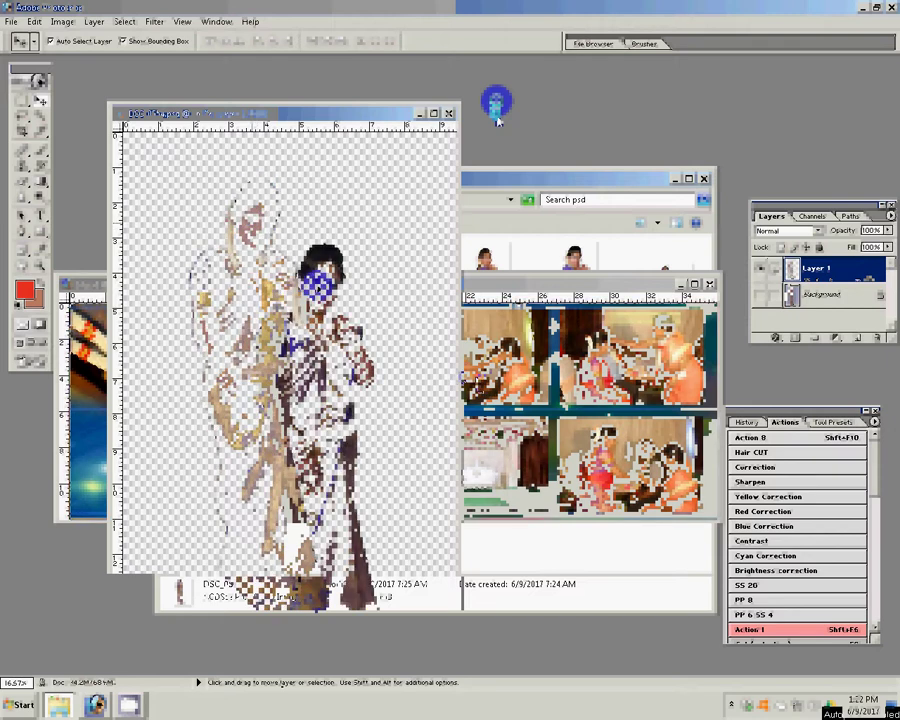
# Duplicate the bride layer, then run Magic Pro on Layer 1 at graininess 95
pyautogui.hotkey('ctrl', 'j')
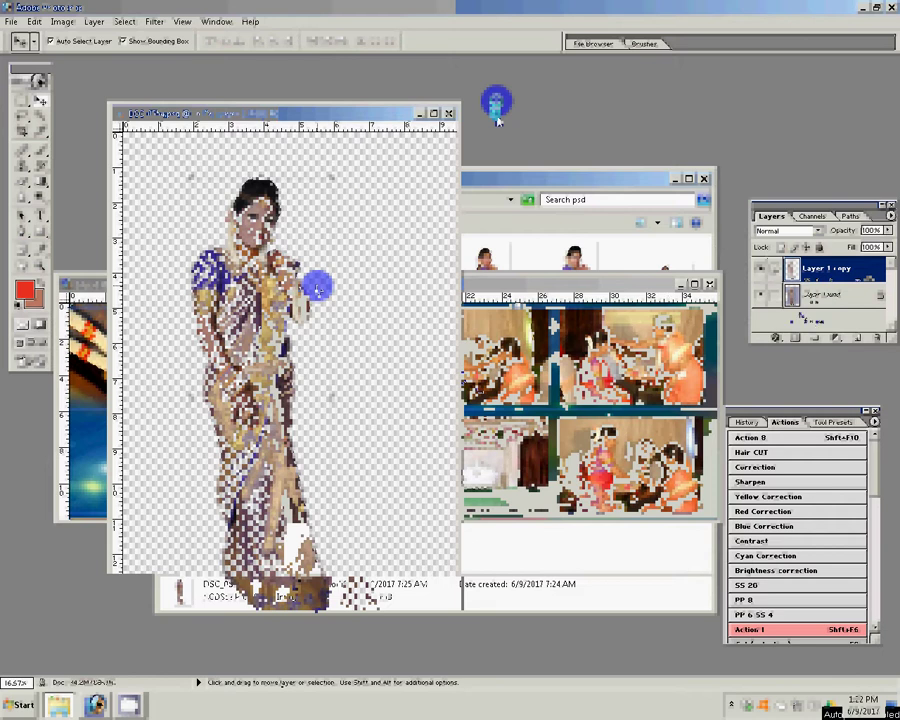
pyautogui.hotkey('alt', '[')
pyautogui.click(154, 22)
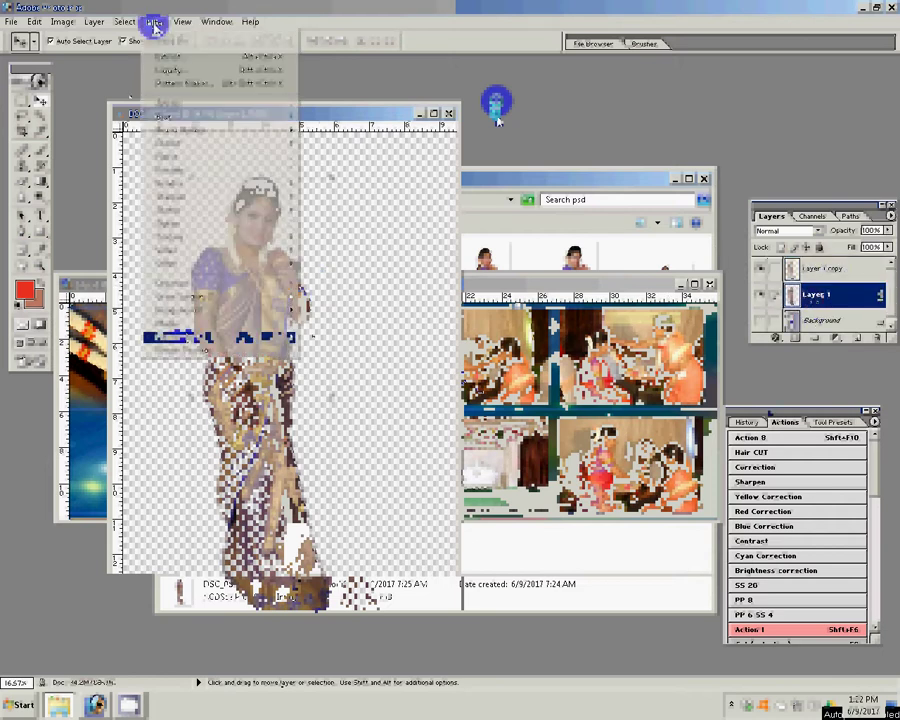
pyautogui.moveTo(180, 310)
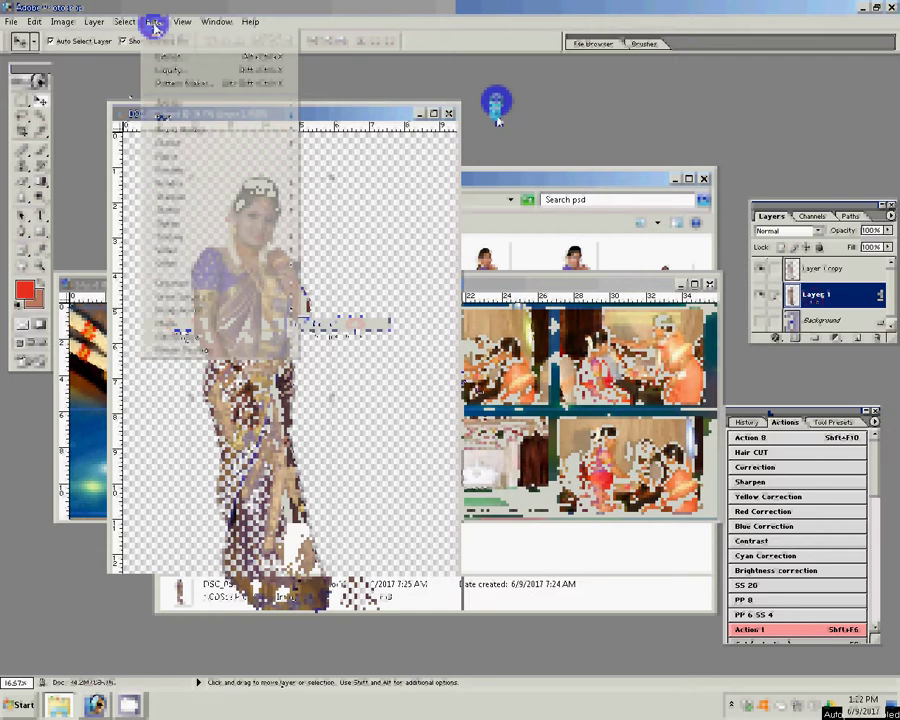
pyautogui.click(388, 333)
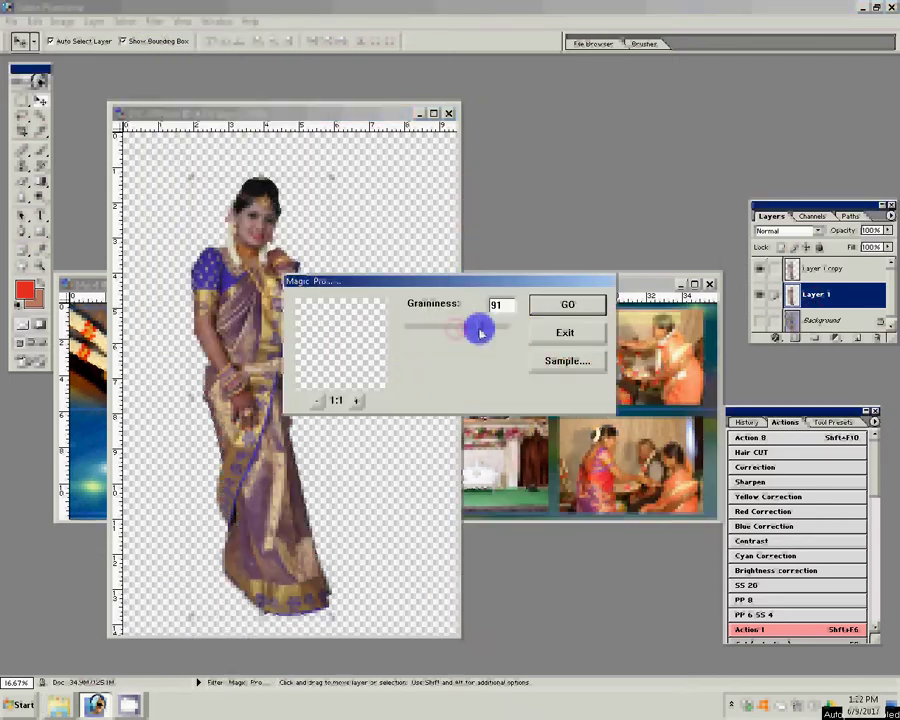
pyautogui.moveTo(483, 332); pyautogui.dragTo(482, 325)
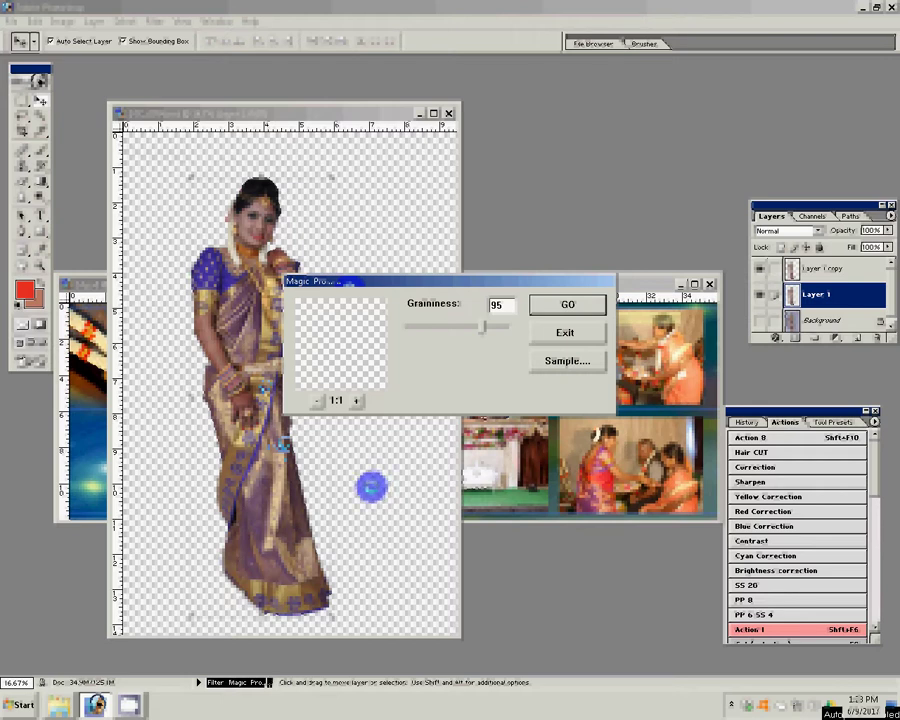
pyautogui.press('Return')
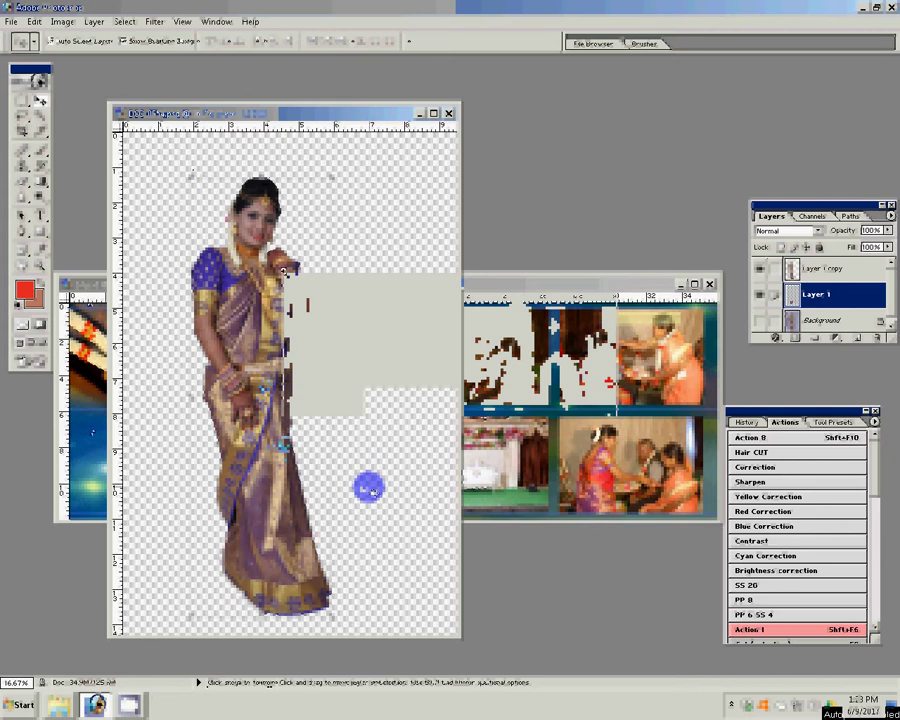
pyautogui.press('z')
pyautogui.click(428, 381)
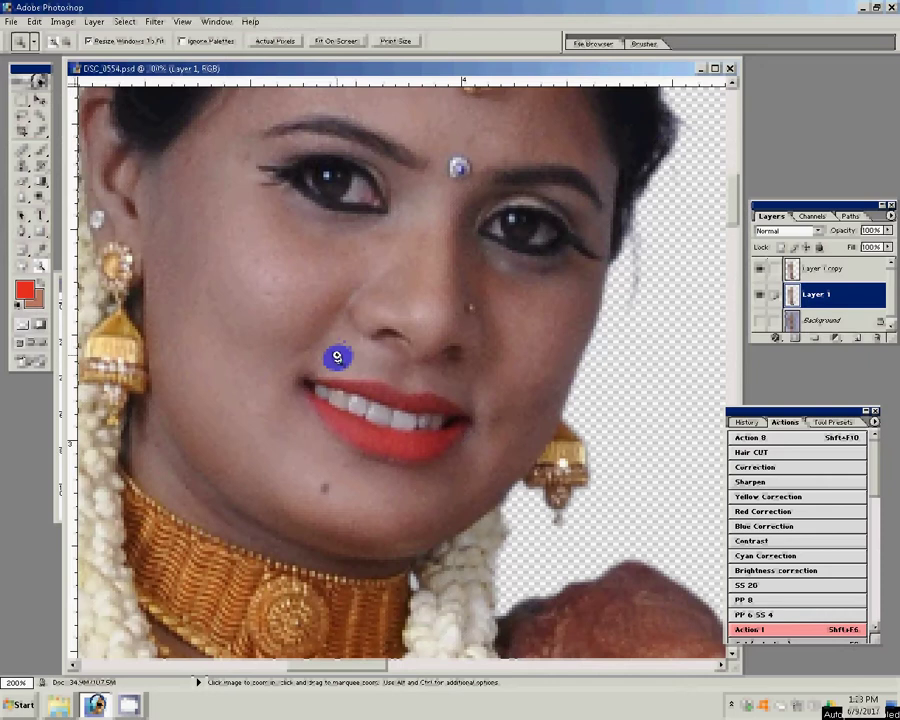
# Zoom in closer on the bride's lips
pyautogui.click(425, 413)
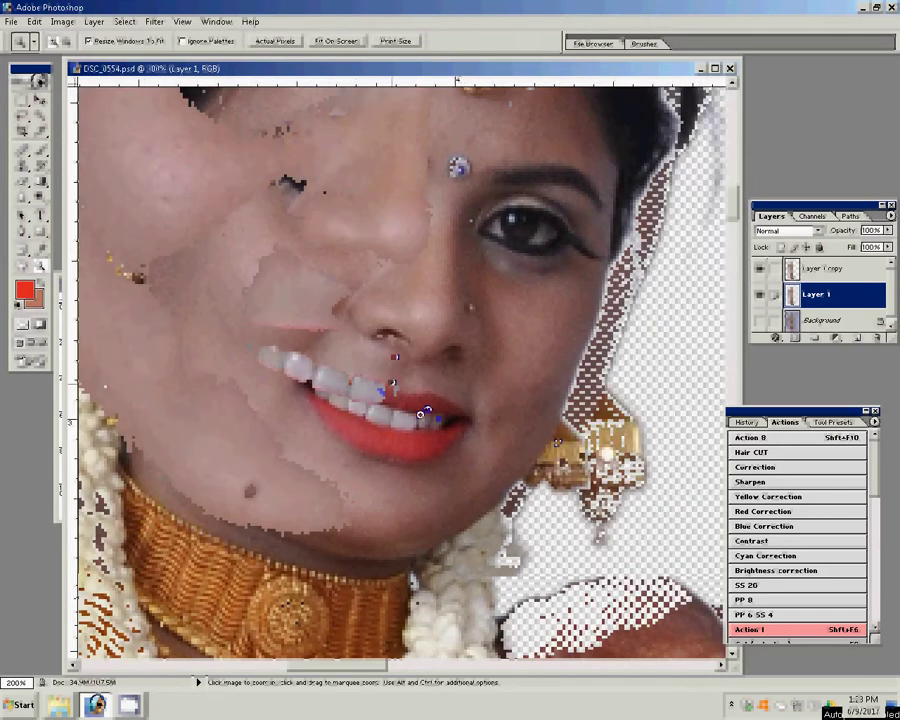
# Magnify the bride's lips to 300%
pyautogui.click(423, 410)
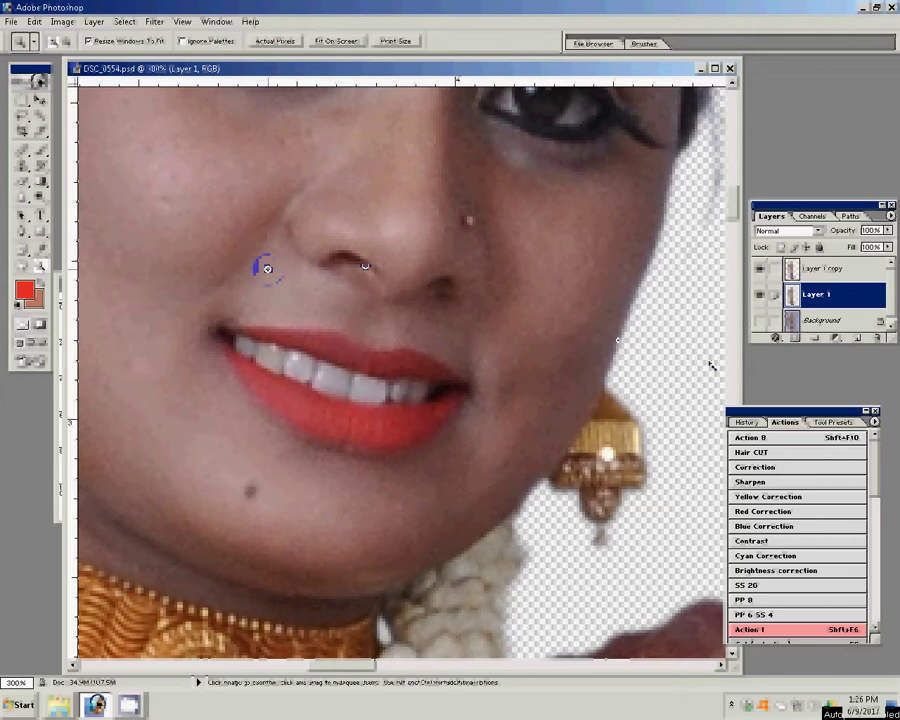
# Apply monochromatic, uniform Add Noise to the smoothed bride layer, then select its duplicate copy
pyautogui.click(775, 258)
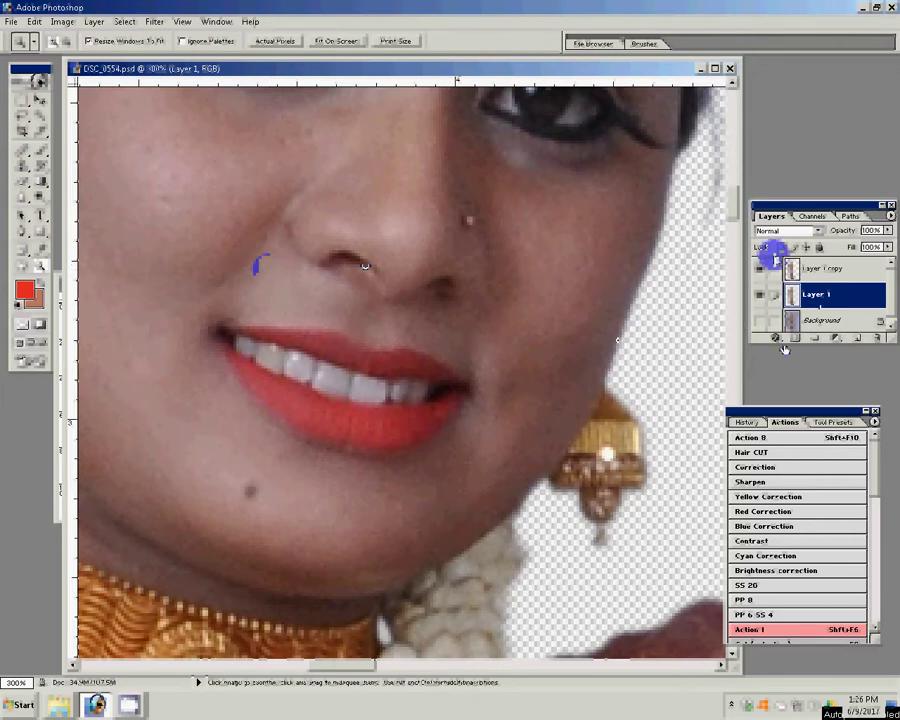
pyautogui.click(155, 21)
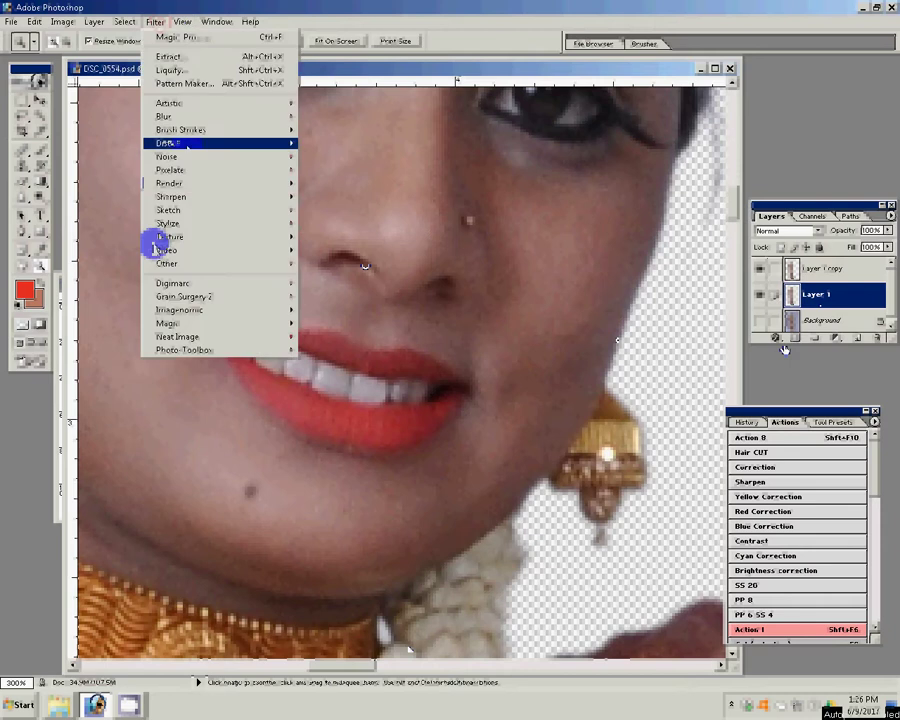
pyautogui.click(330, 157)
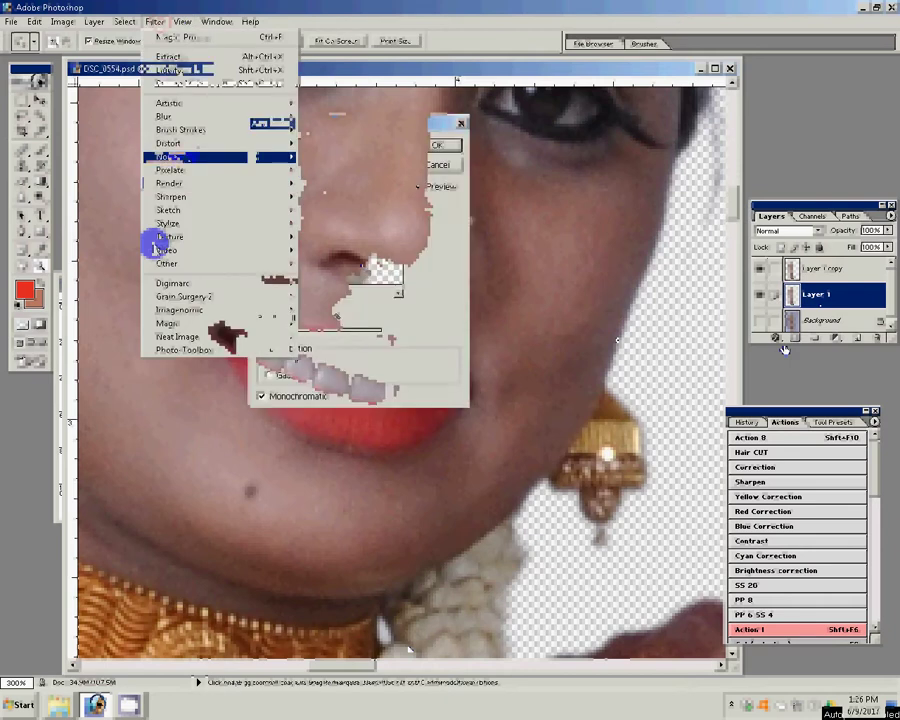
pyautogui.click(428, 148)
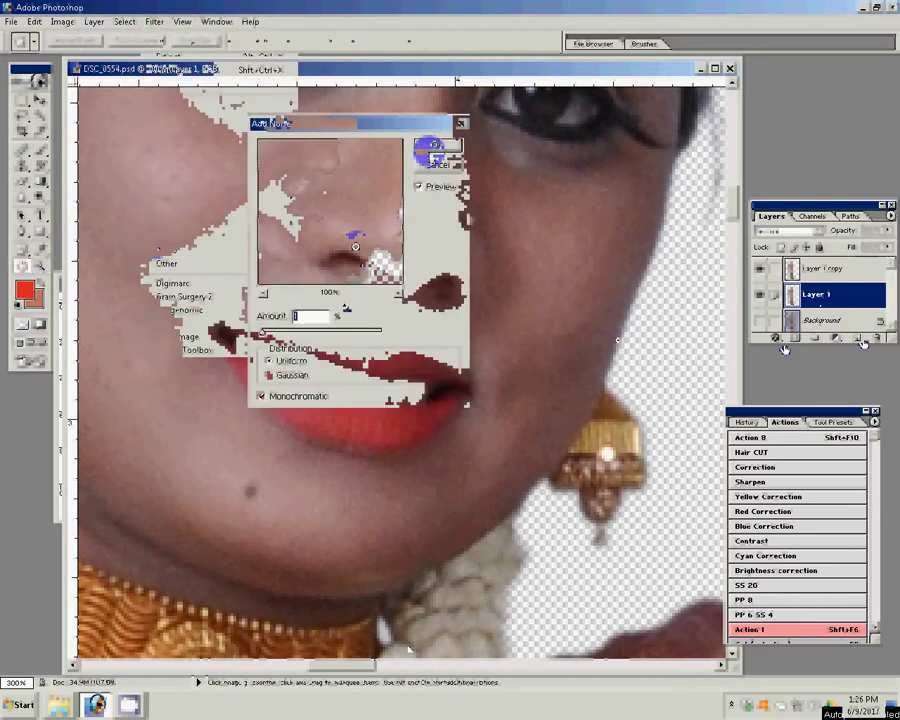
pyautogui.hotkey('ctrl', 'j')
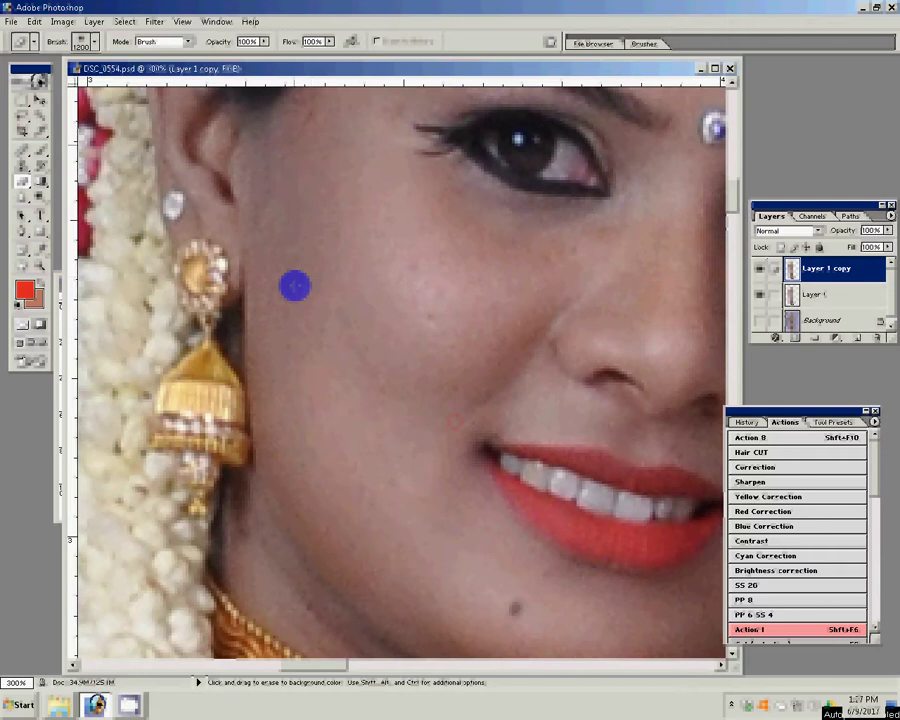
# Set the eraser to size 35 and 66% opacity, and fade the bride's chin mole
pyautogui.click(80, 40)
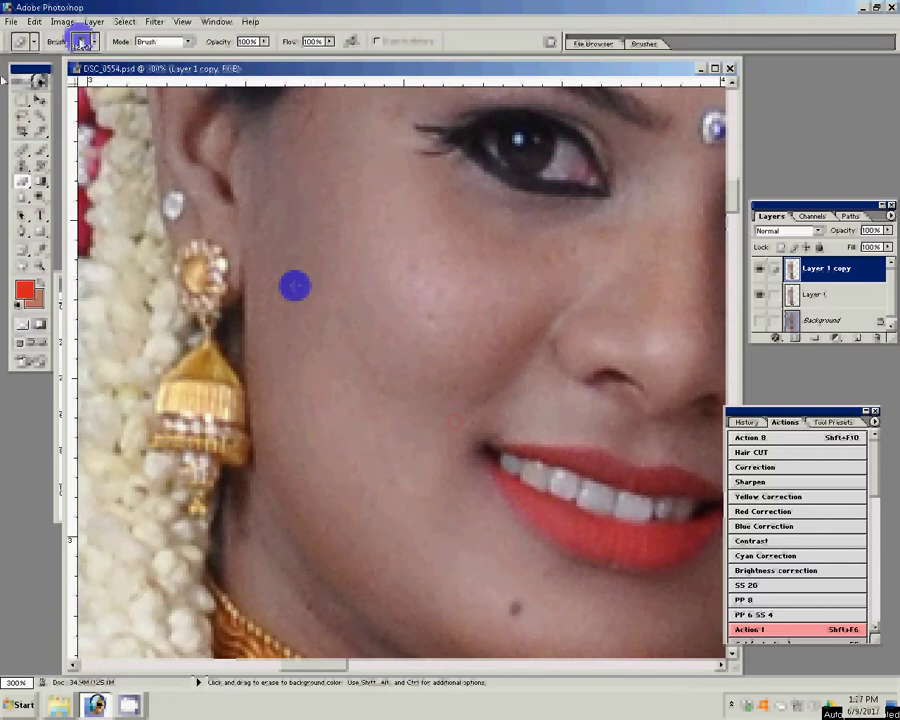
pyautogui.moveTo(38, 82); pyautogui.dragTo(37, 80)
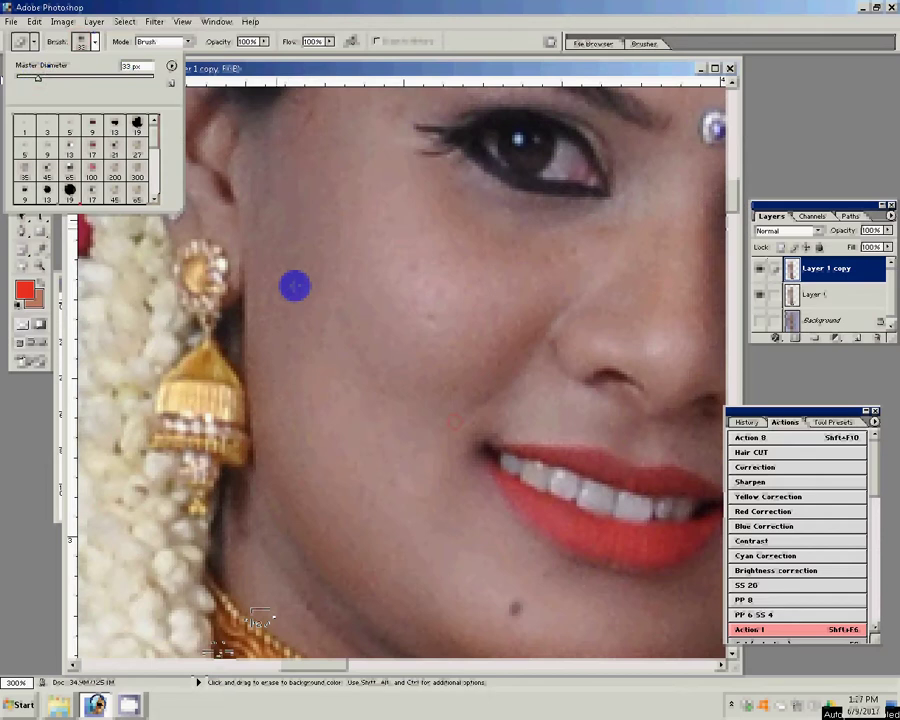
pyautogui.press('Return')
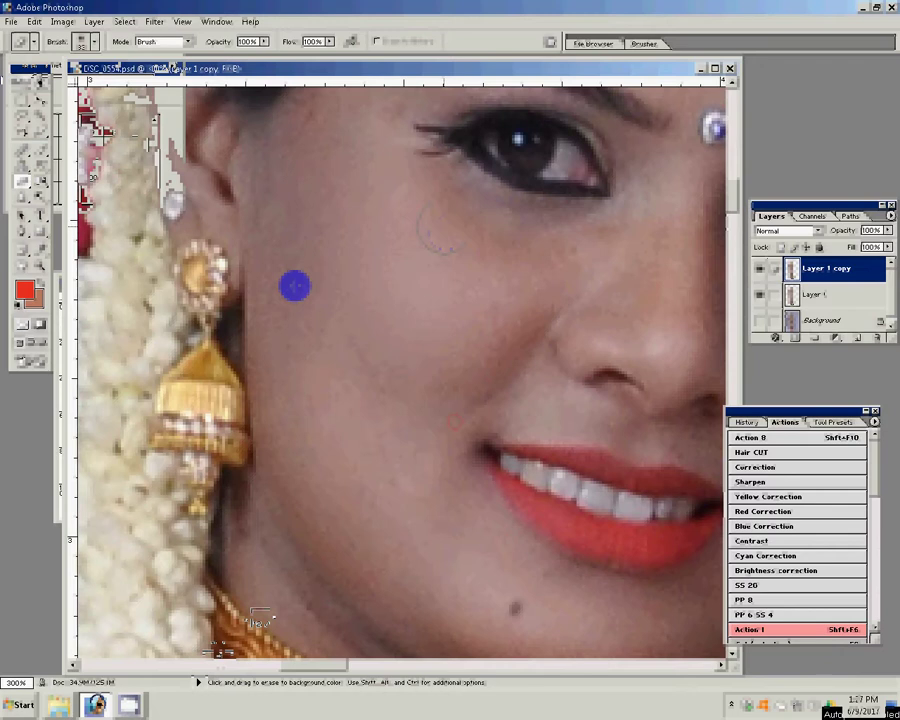
pyautogui.moveTo(294, 287); pyautogui.dragTo(273, 288)
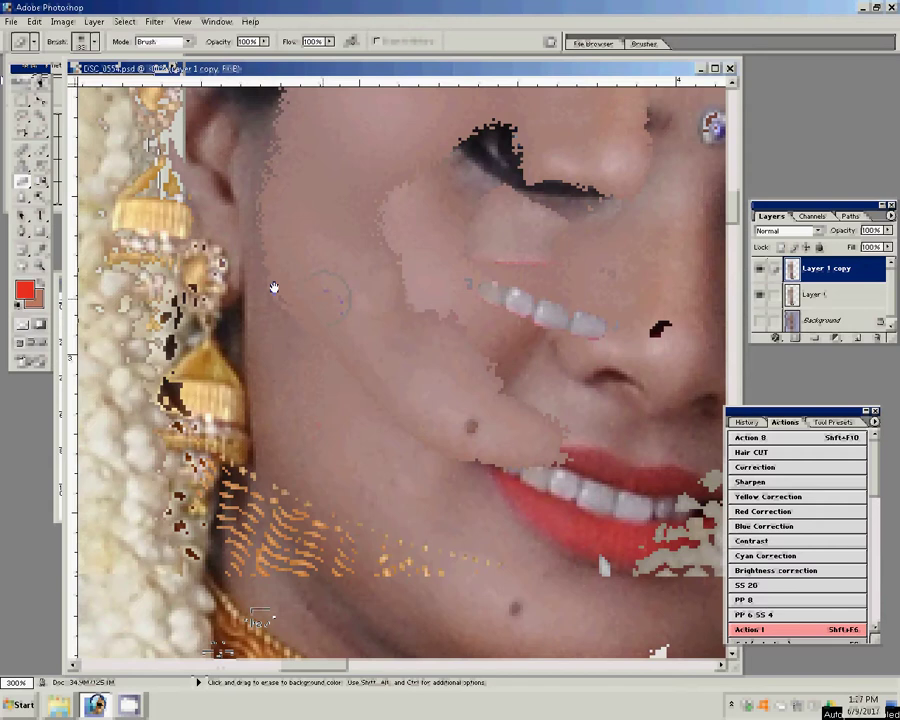
pyautogui.click(263, 43)
pyautogui.moveTo(263, 43); pyautogui.dragTo(160, 67)
pyautogui.write('66')
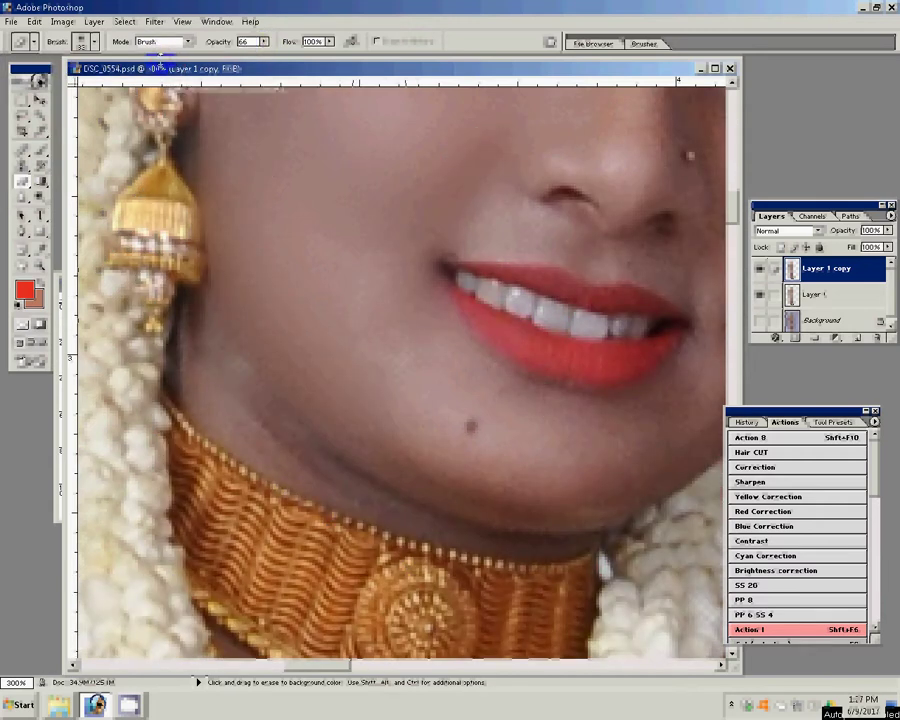
pyautogui.press('Return')
pyautogui.click(471, 427)
pyautogui.click(471, 427)
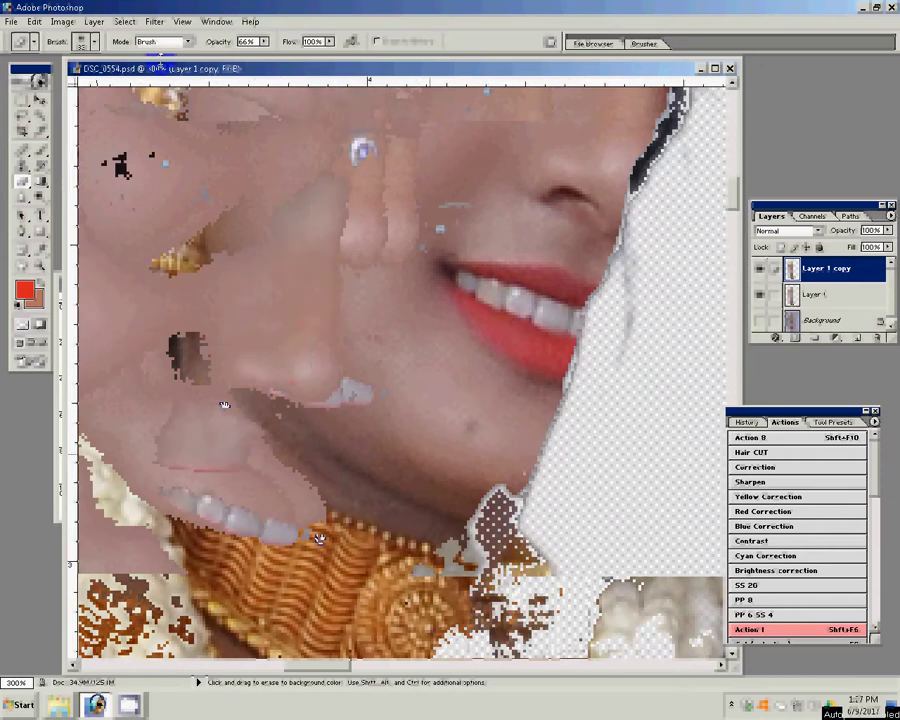
# Return to the Eraser, set its flow to 77%, and pan toward the eyes
pyautogui.press('b')
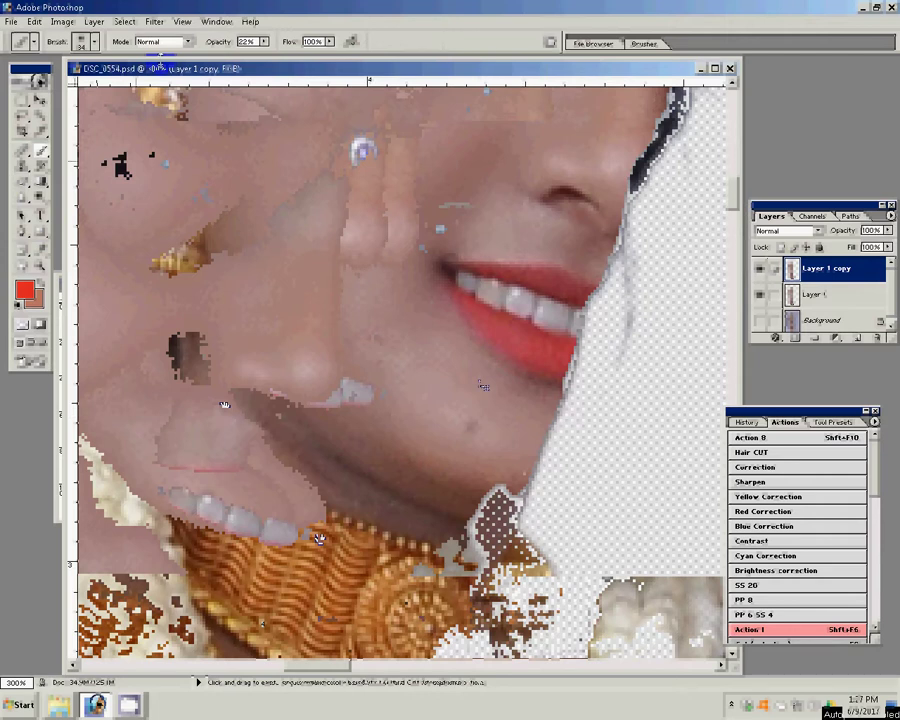
pyautogui.click(18, 186)
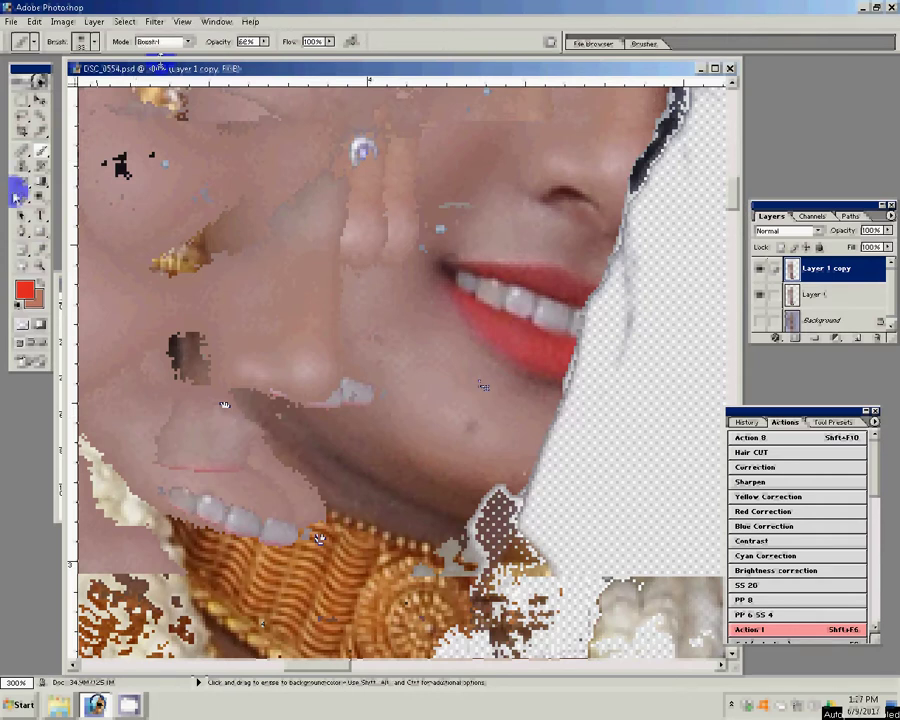
pyautogui.click(313, 42)
pyautogui.write('77')
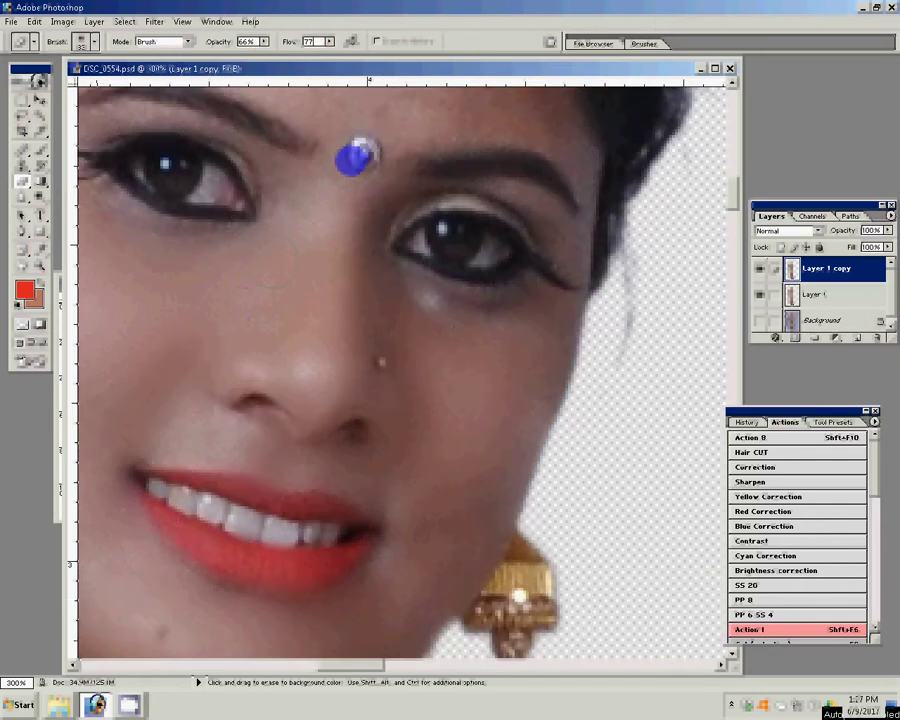
pyautogui.moveTo(358, 155); pyautogui.dragTo(455, 435)
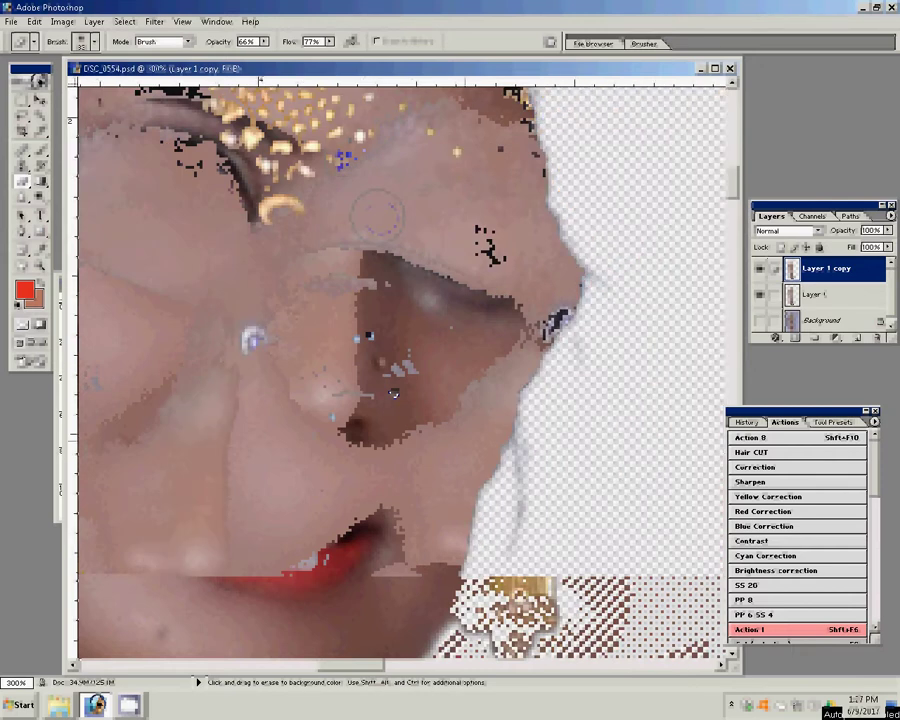
pyautogui.moveTo(393, 393); pyautogui.dragTo(441, 362)
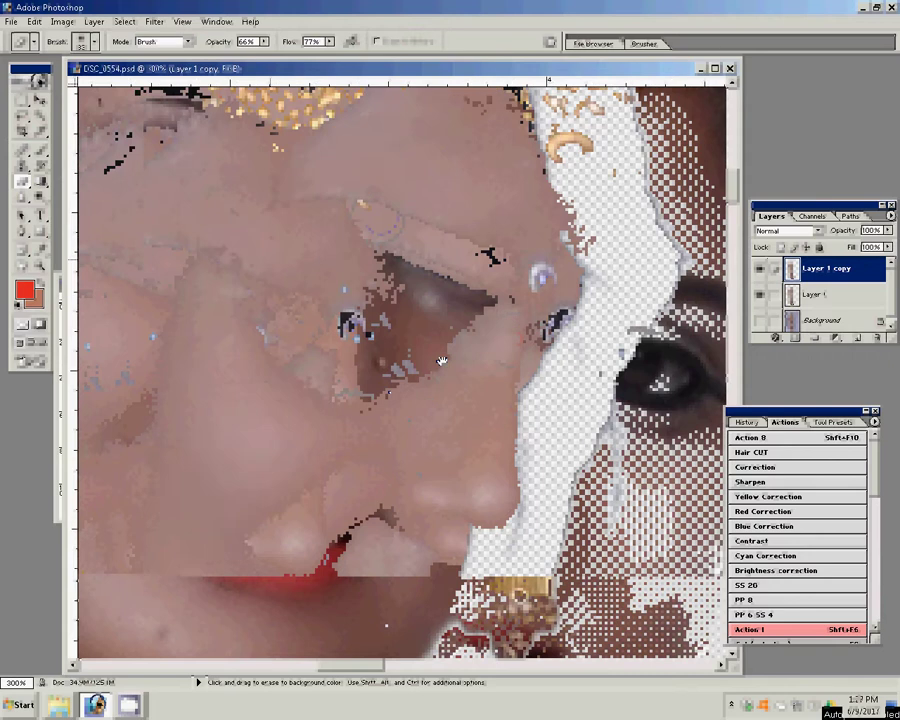
# Merge the retouched copy down into Layer 1 and fit the full bride figure on screen
pyautogui.click(94, 21)
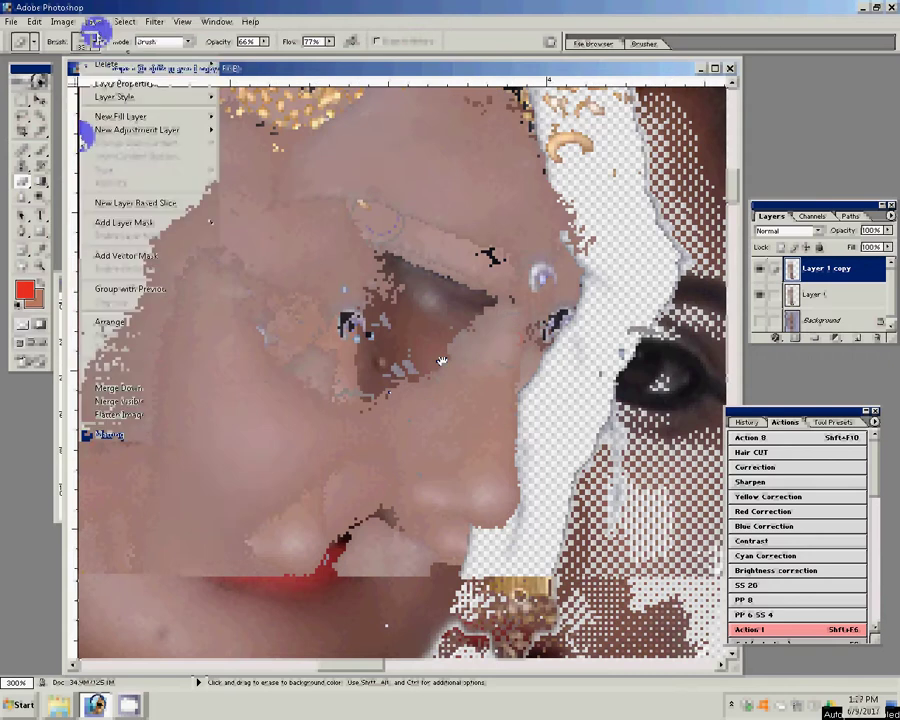
pyautogui.click(441, 362)
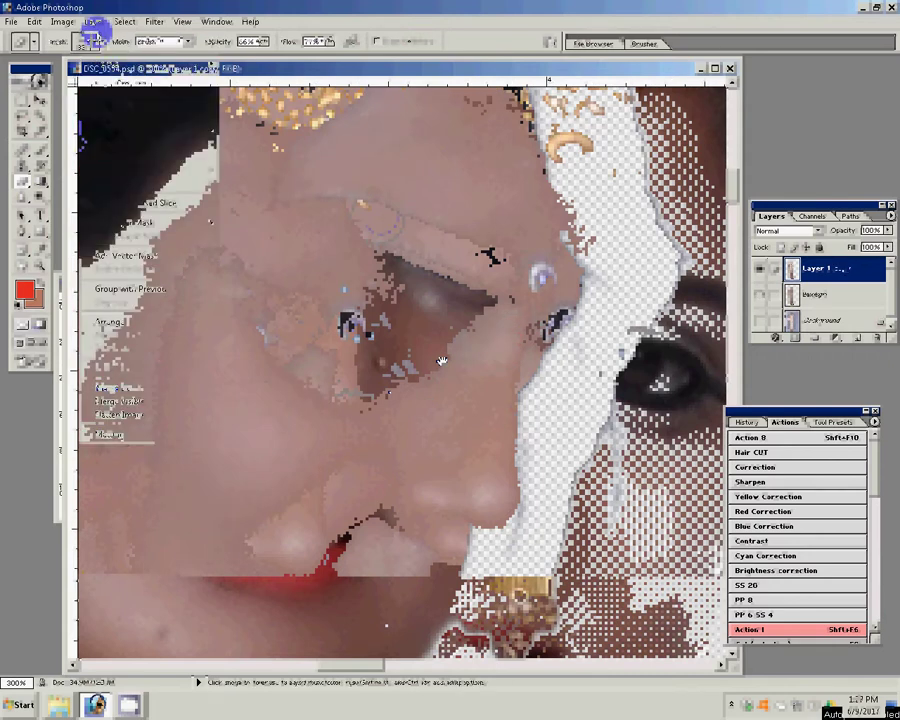
pyautogui.press('z')
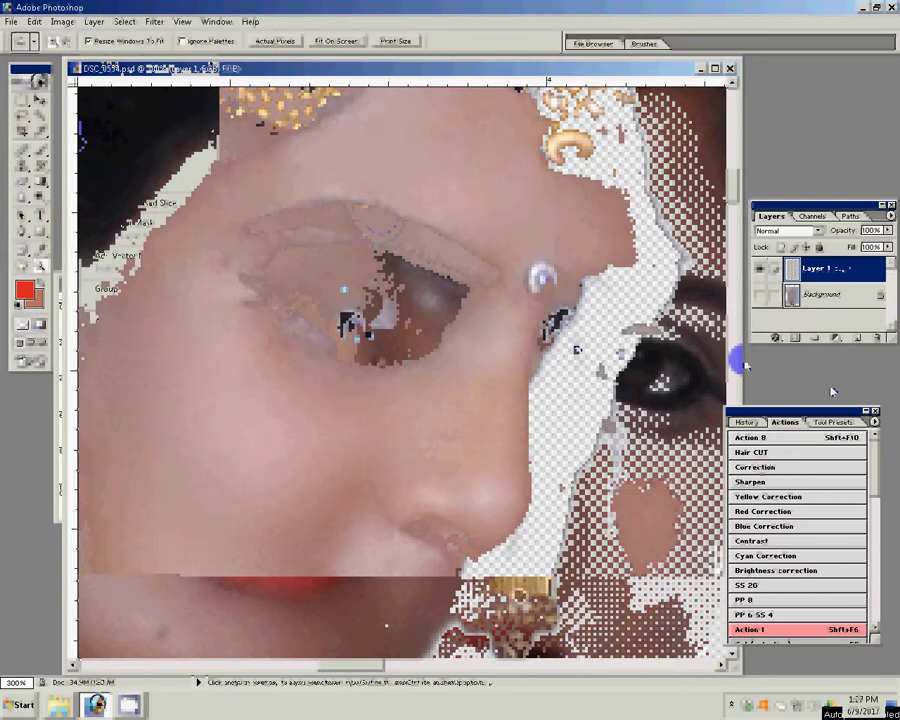
pyautogui.click(42, 268)
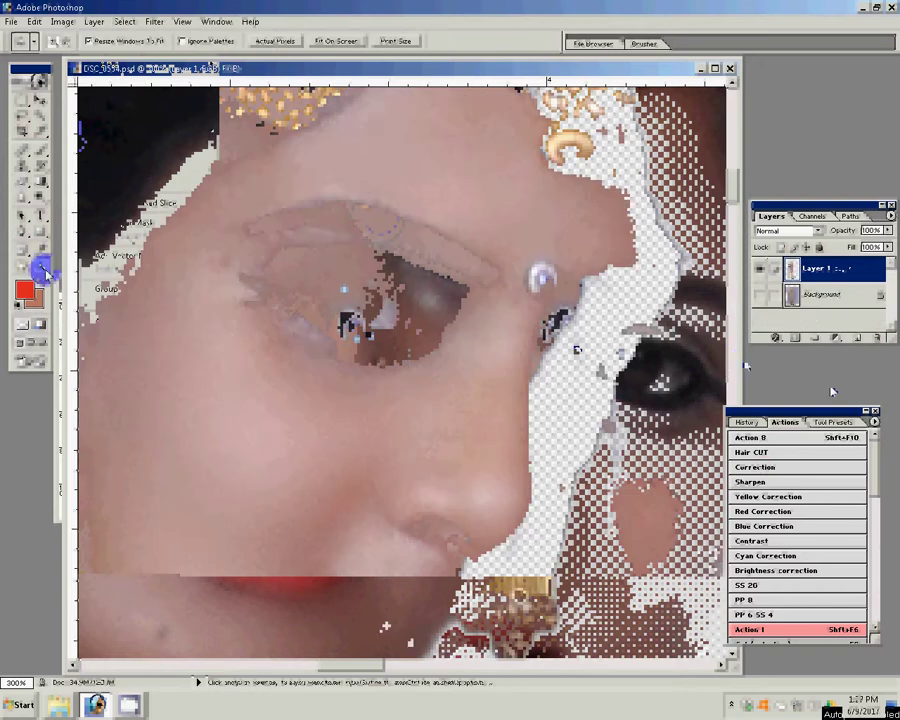
pyautogui.click(322, 41)
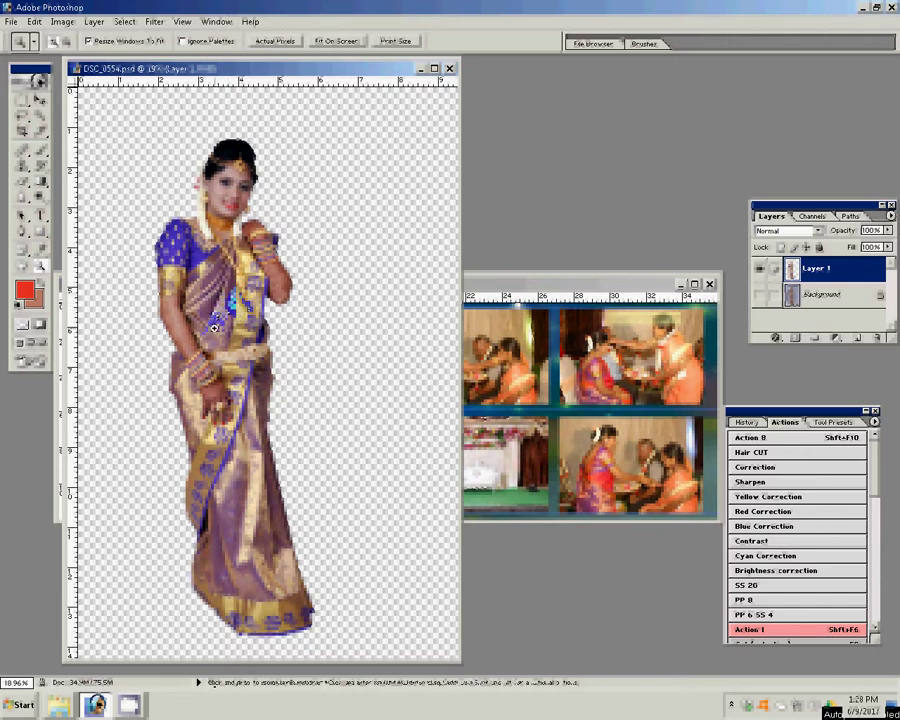
# Bring the bride cut-out into the album as Layer 38 at X≈997 px, then close her document
pyautogui.press('v')
pyautogui.moveTo(215, 323); pyautogui.dragTo(590, 420)
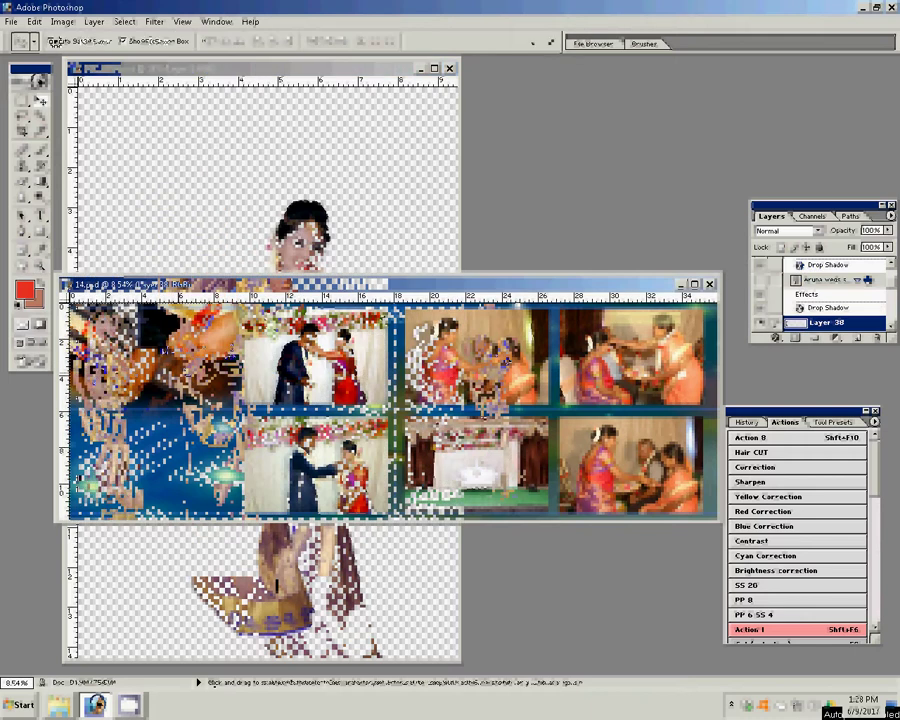
pyautogui.click(218, 345)
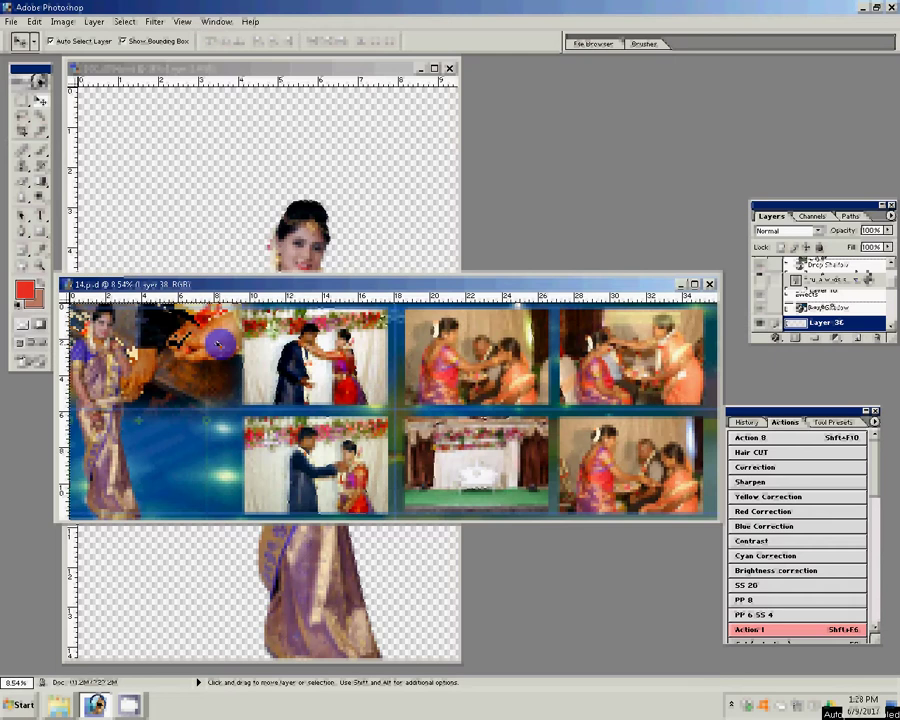
pyautogui.click(100, 365)
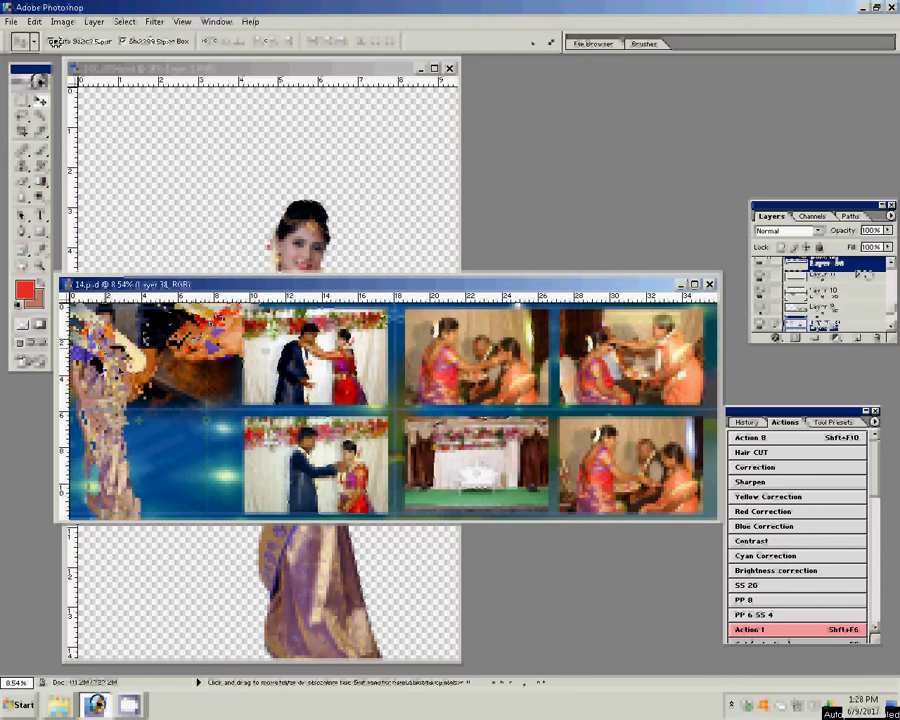
pyautogui.hotkey('ctrl', 't')
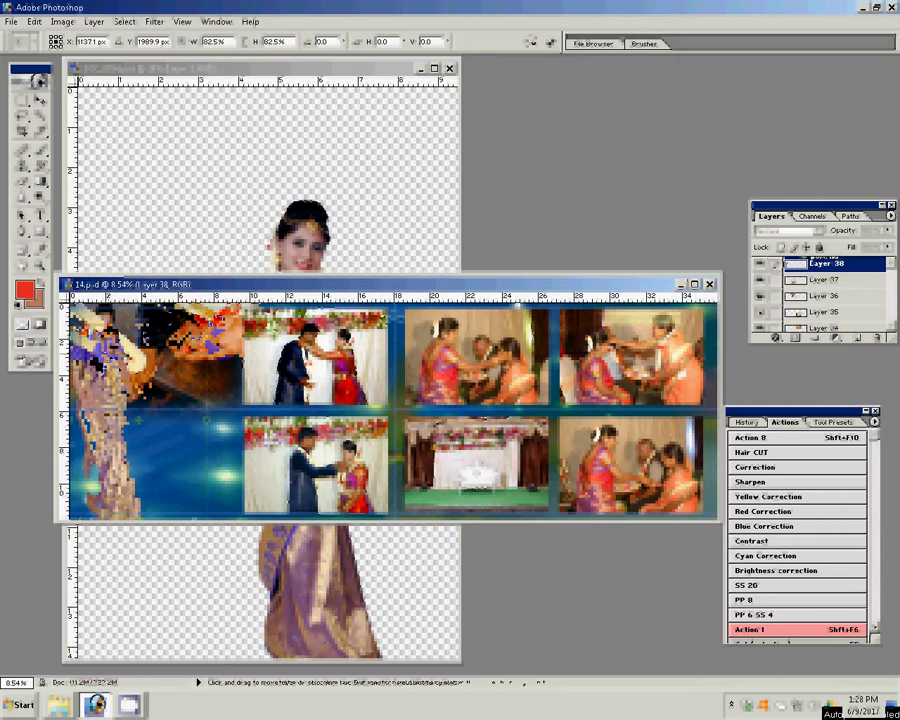
pyautogui.moveTo(62, 40); pyautogui.dragTo(55, 40)
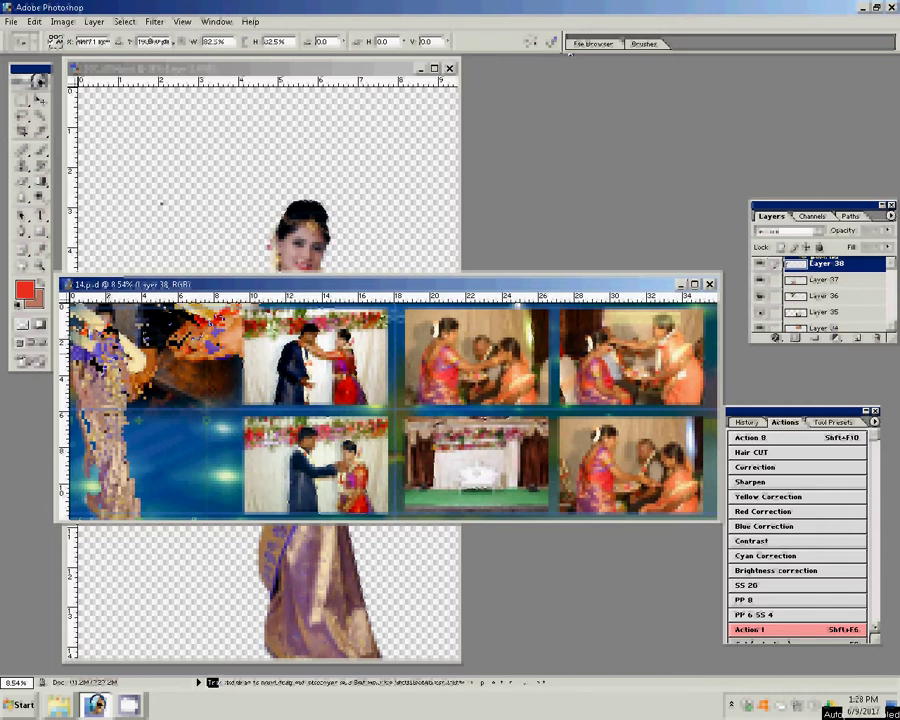
pyautogui.click(155, 207)
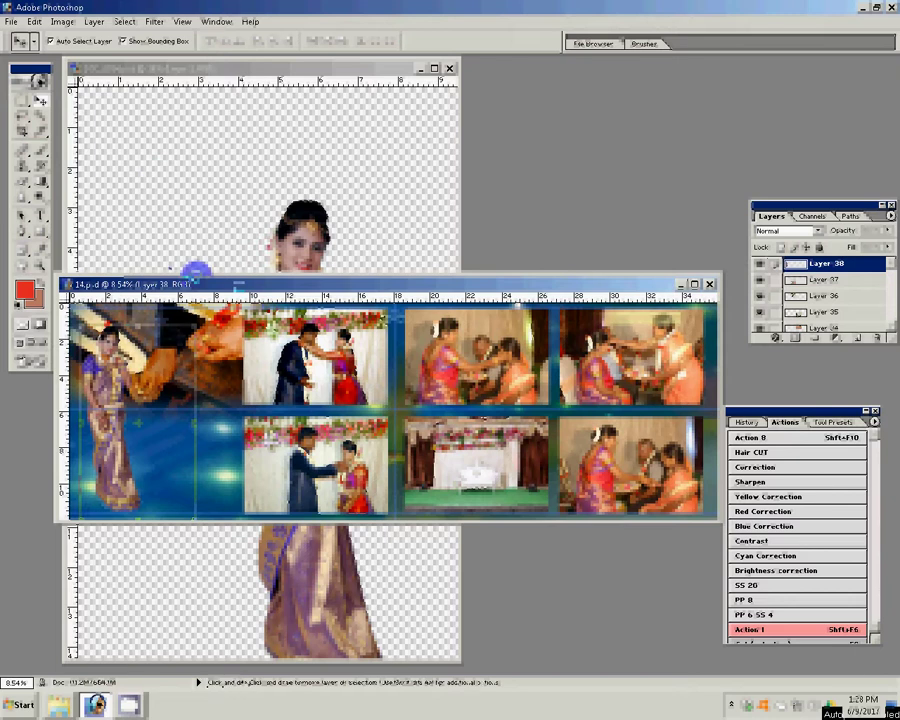
pyautogui.click(196, 270)
pyautogui.click(449, 68)
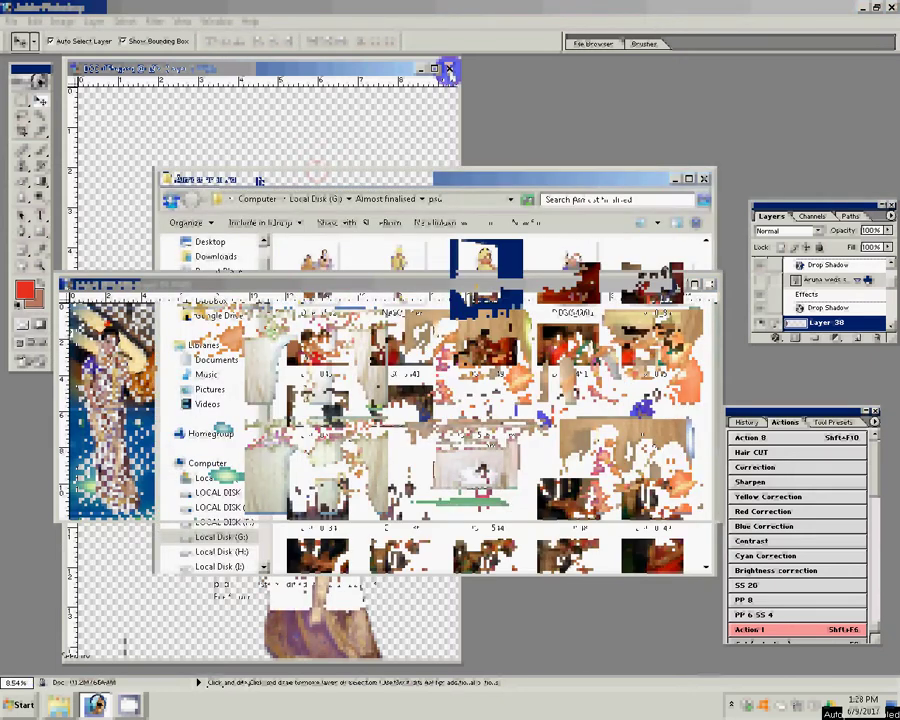
# Go up to the Almost finalised folder and open photo DSC_0517 in Photoshop
pyautogui.press('BackSpace')
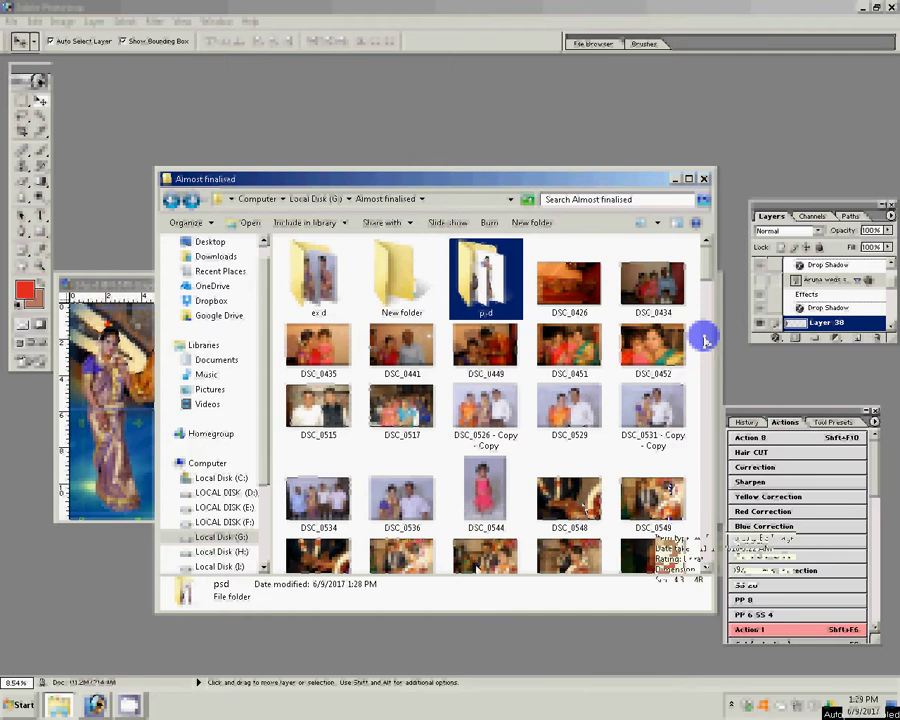
pyautogui.scroll(-2, 705, 341)
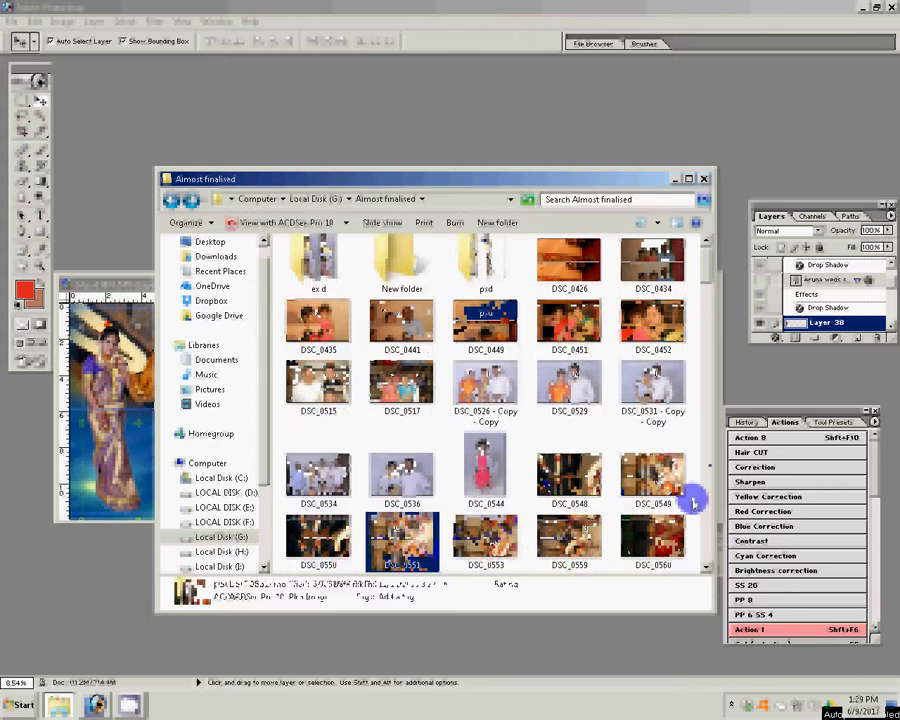
pyautogui.click(395, 397)
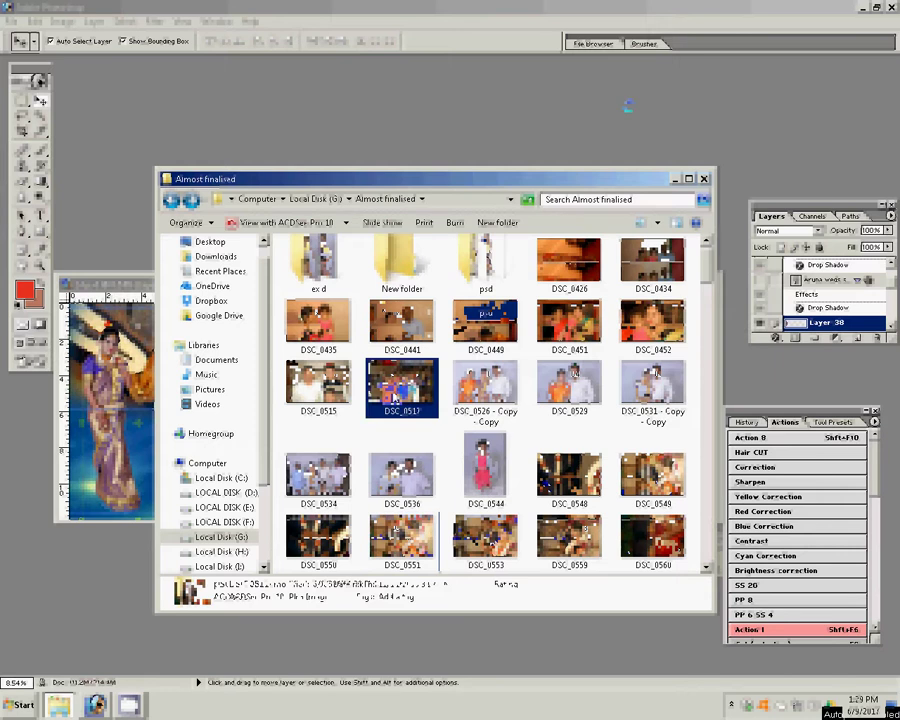
pyautogui.doubleClick(395, 397)
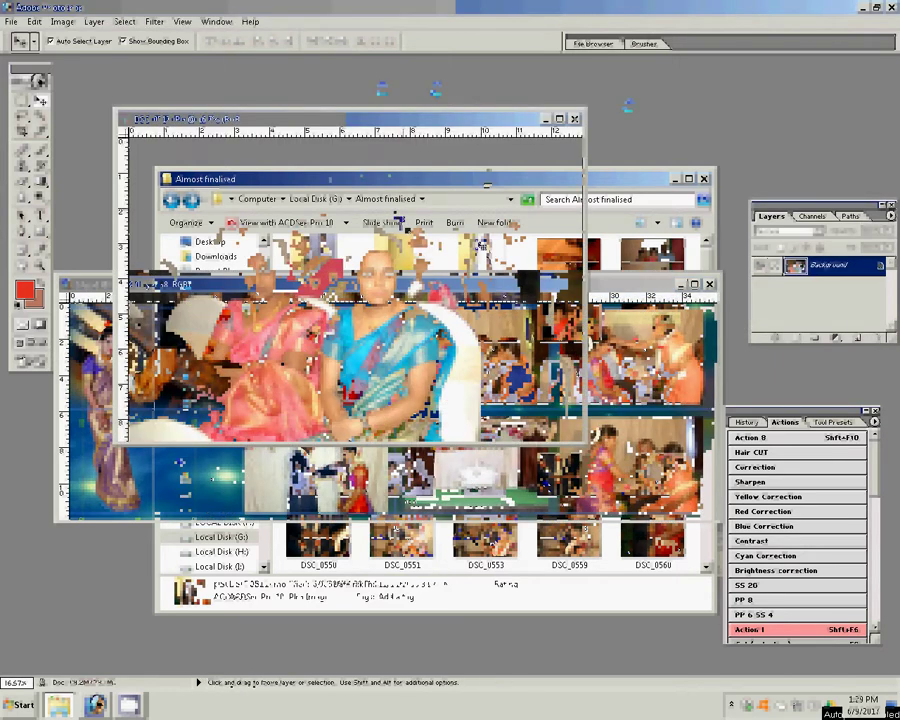
# Resize DSC_0517 to 3456 px and drag it onto the album spread
pyautogui.hotkey('ctrl', 'alt', 'i')
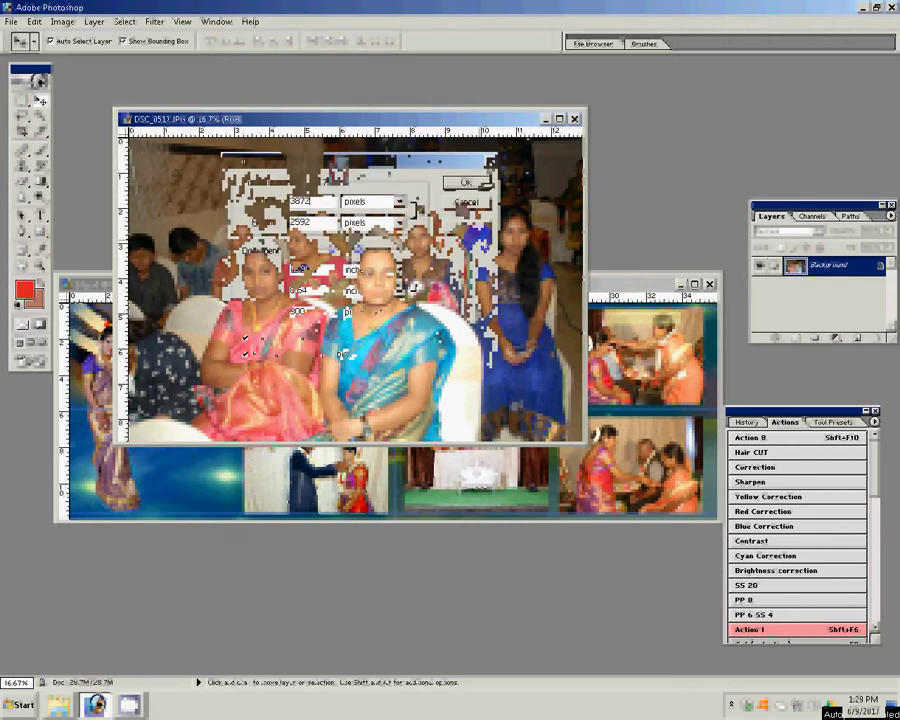
pyautogui.write('3456')
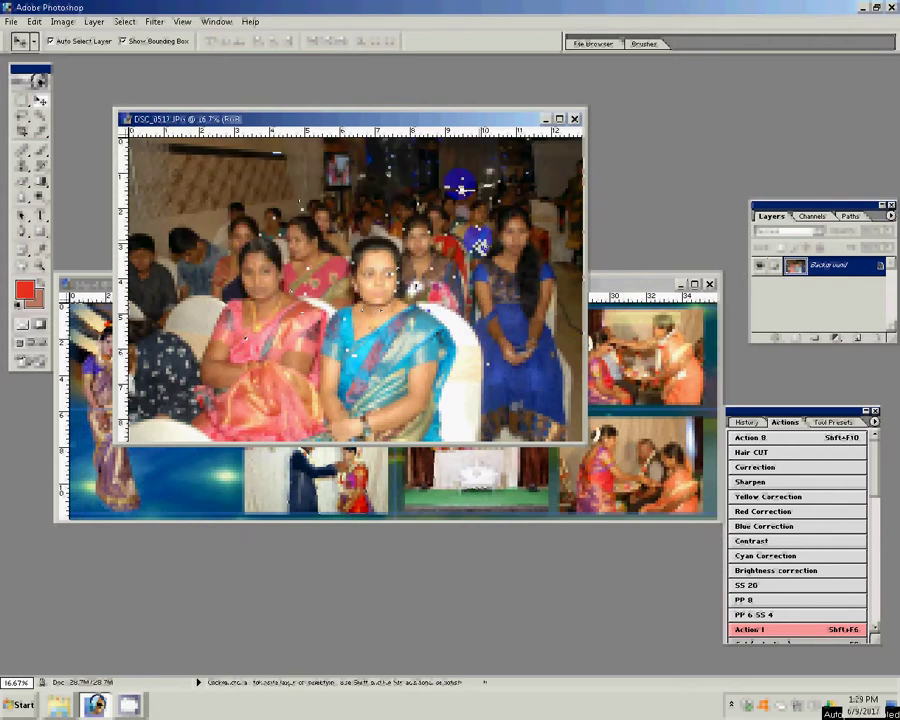
pyautogui.moveTo(330, 300)
pyautogui.mouseDown()
pyautogui.moveTo(415, 290)
pyautogui.moveTo(177, 477)
pyautogui.mouseUp()
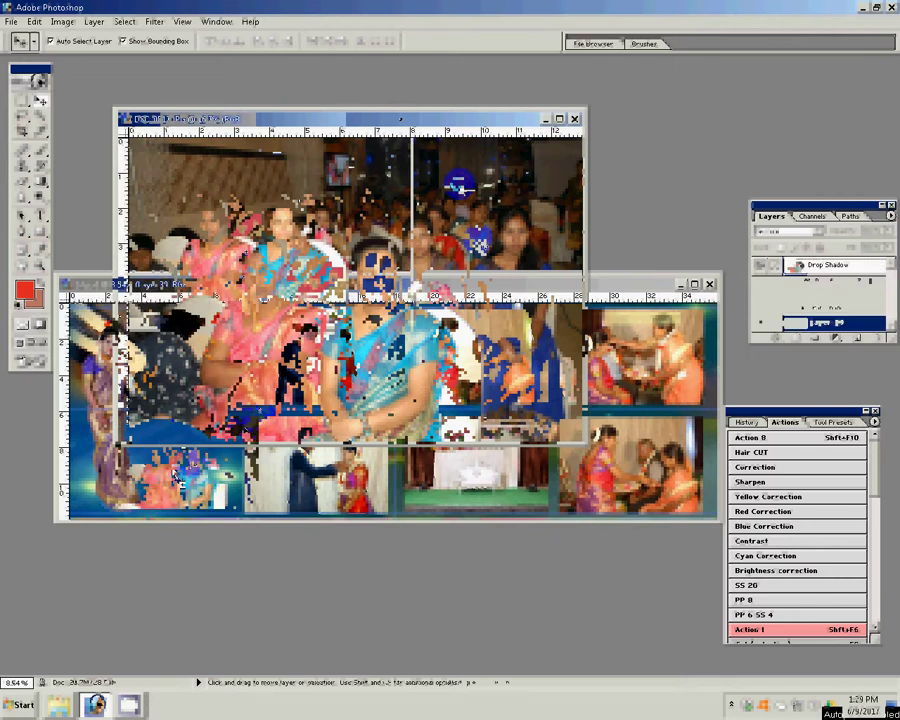
# Rotate the group photo to -16.5°, scale it to 74.8%, and close DSC_0517
pyautogui.hotkey('ctrl', 't')
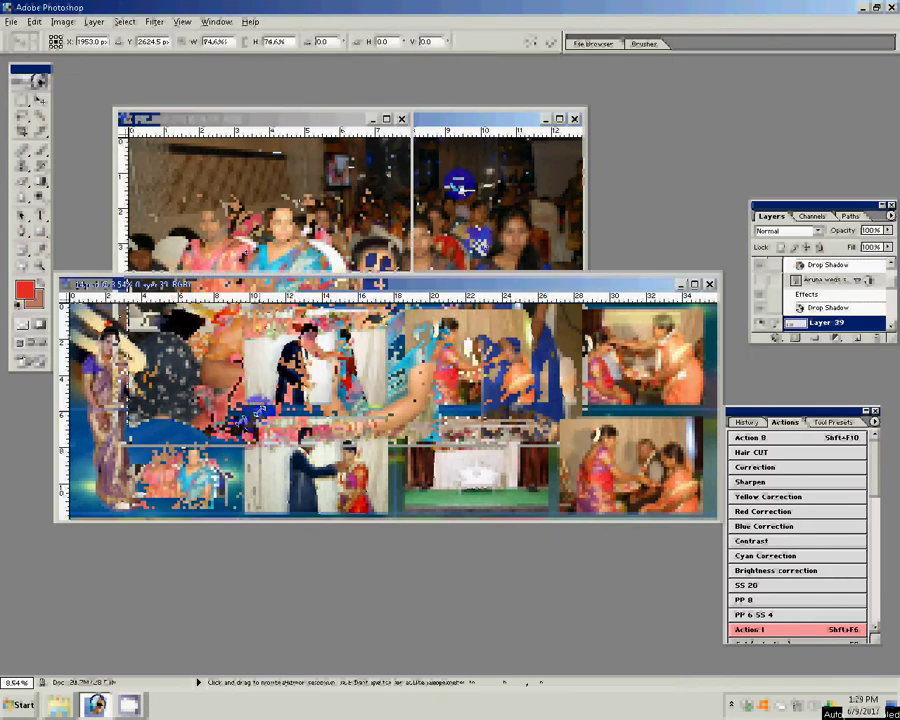
pyautogui.moveTo(100, 330); pyautogui.dragTo(130, 338)
pyautogui.click(54, 41)
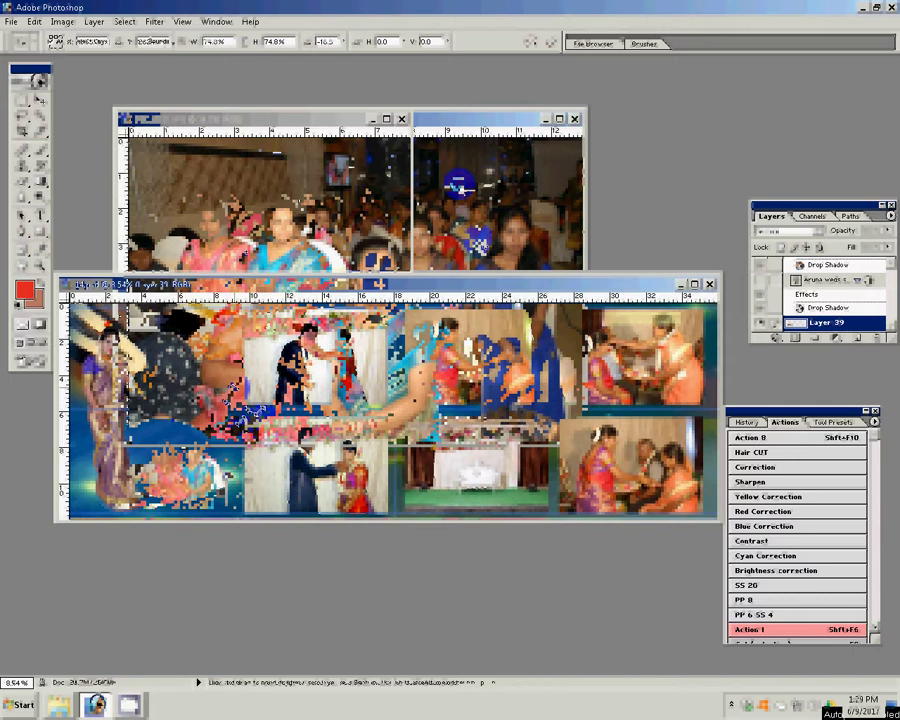
pyautogui.press('Return')
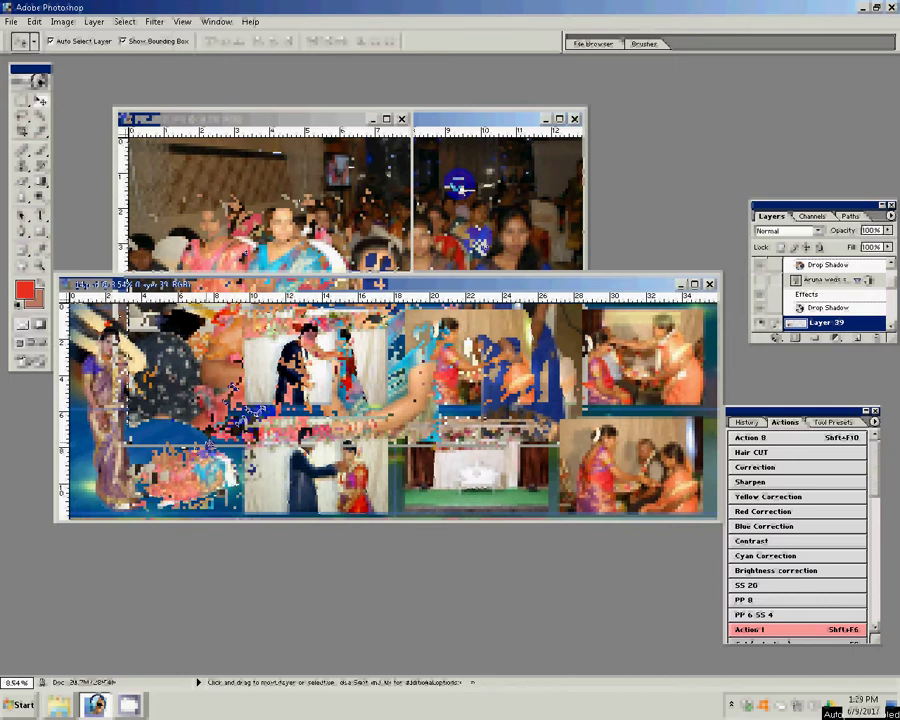
pyautogui.click(458, 183)
pyautogui.click(401, 119)
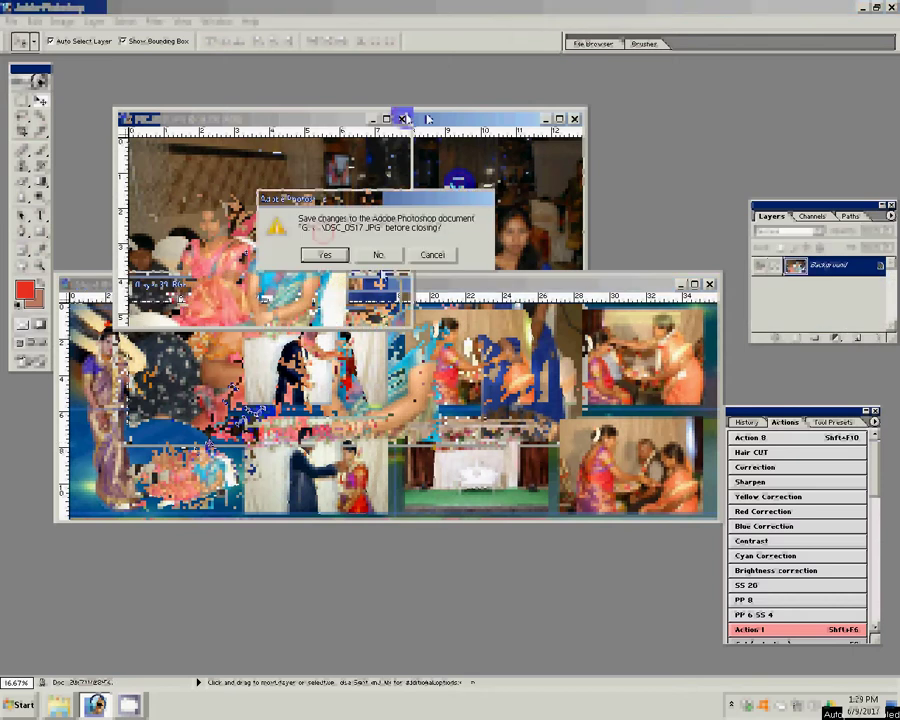
# Close DSC_0517 without saving and give the group photo layer a yellow stroke
pyautogui.click(775, 338)
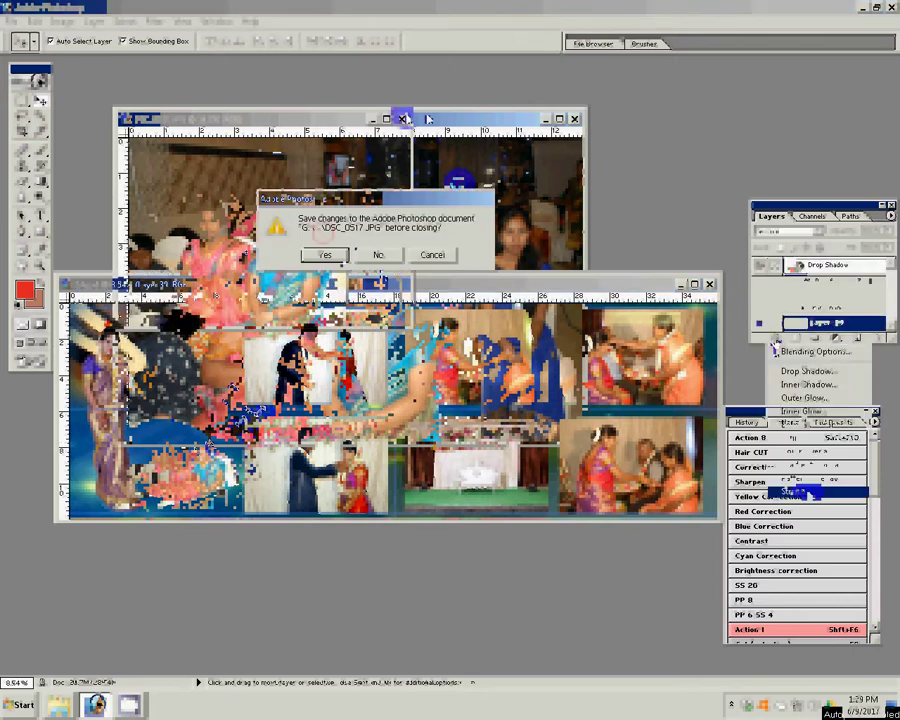
pyautogui.click(803, 493)
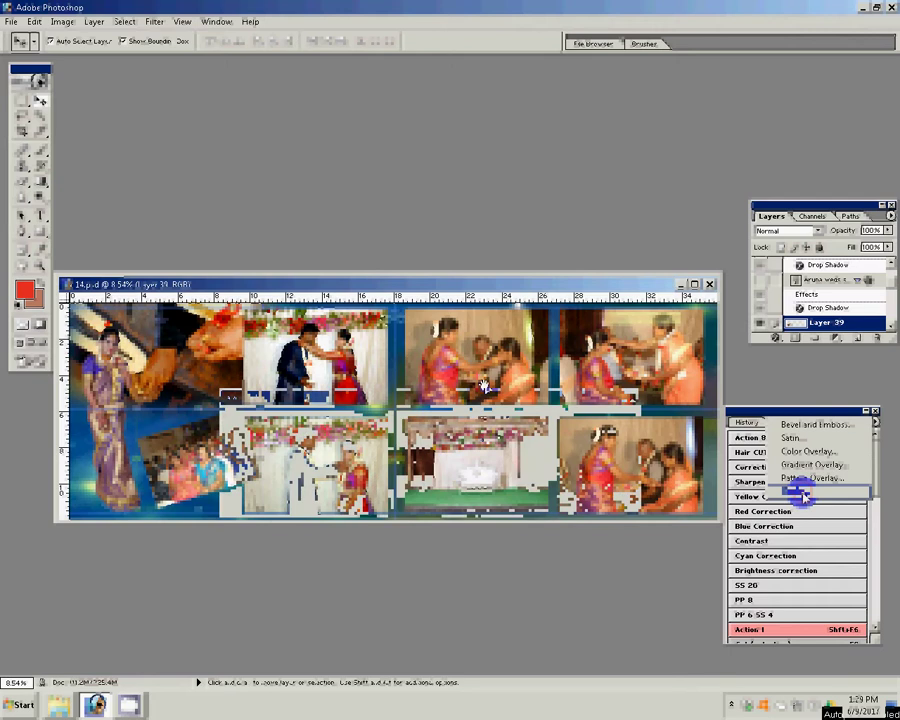
pyautogui.click(382, 518)
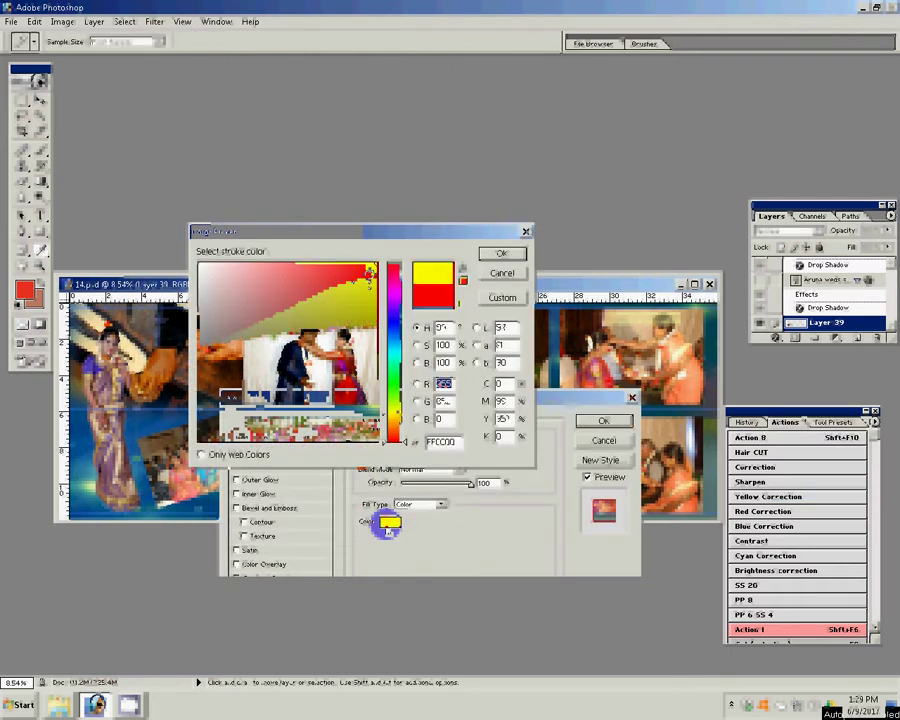
pyautogui.press('Return')
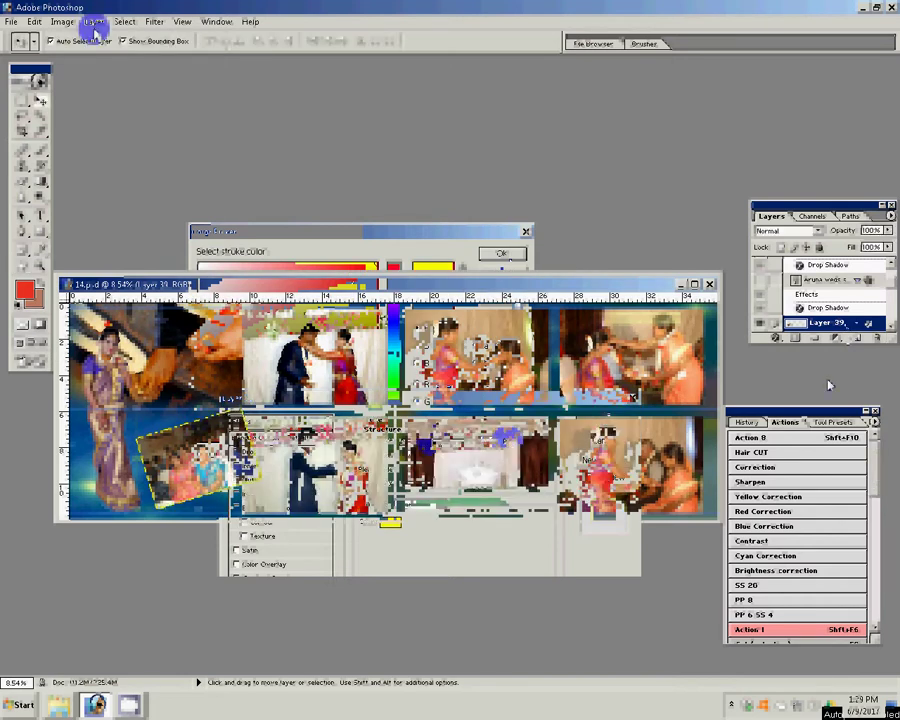
pyautogui.click(94, 21)
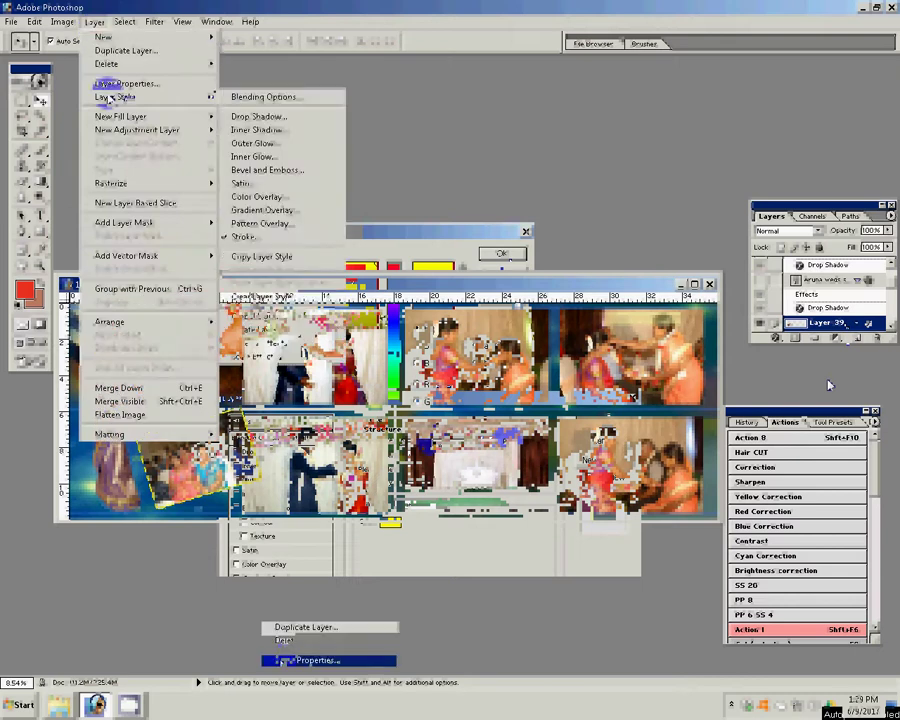
pyautogui.moveTo(115, 97)
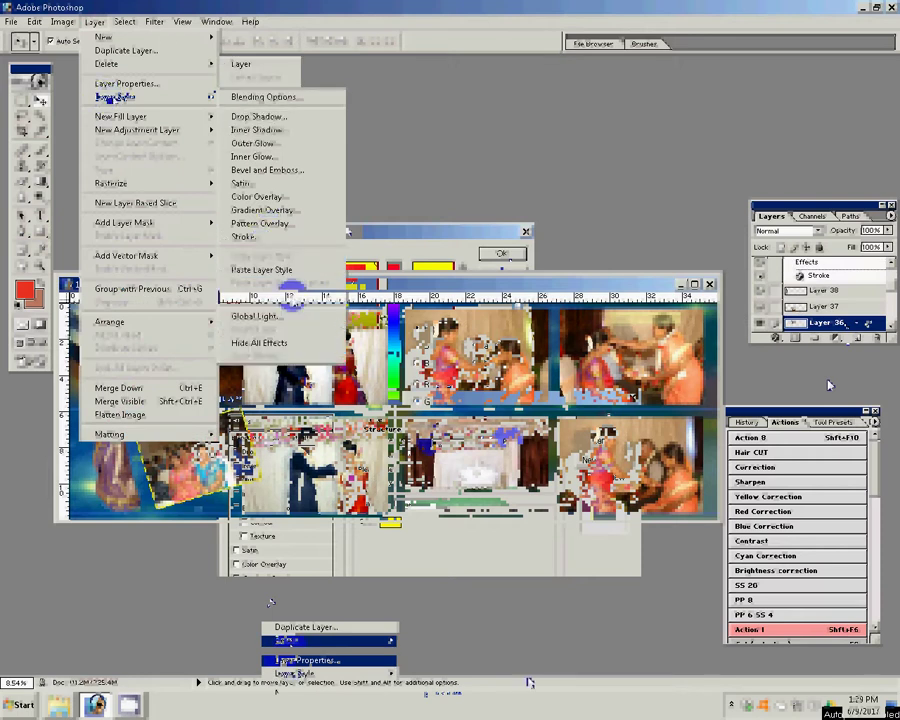
# Paste the group photo's yellow stroke style onto Layers 36 and 34
pyautogui.click(268, 271)
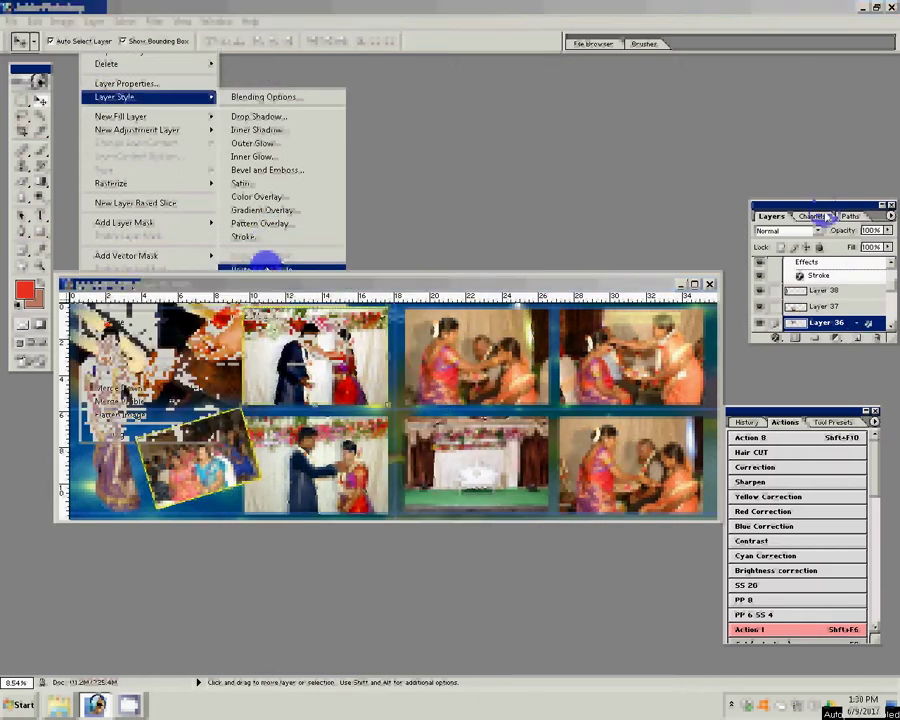
pyautogui.hotkey('ctrl', 'o')
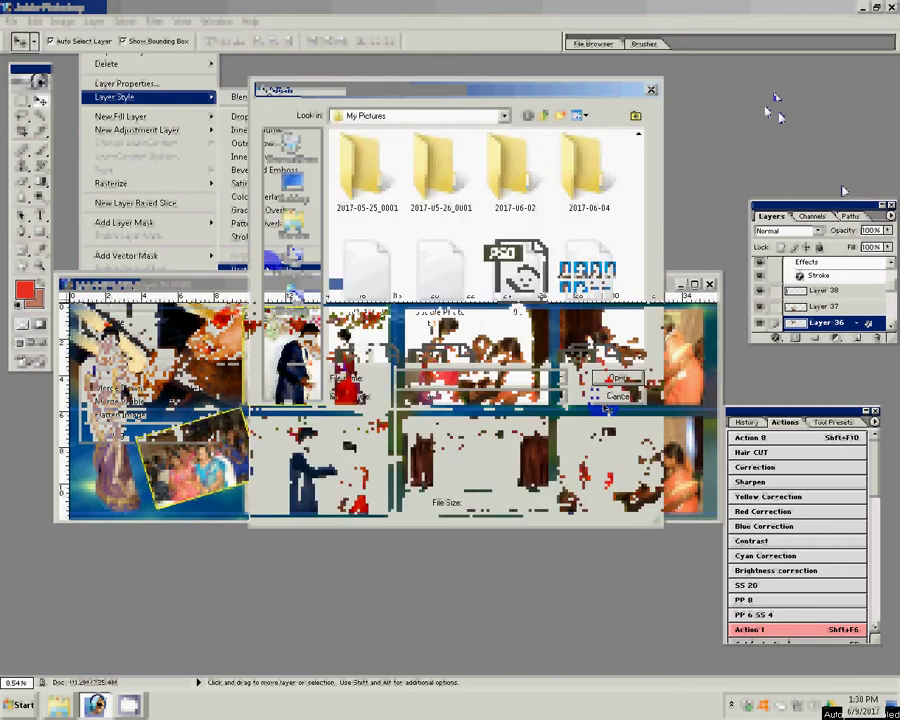
pyautogui.moveTo(843, 190); pyautogui.dragTo(793, 97)
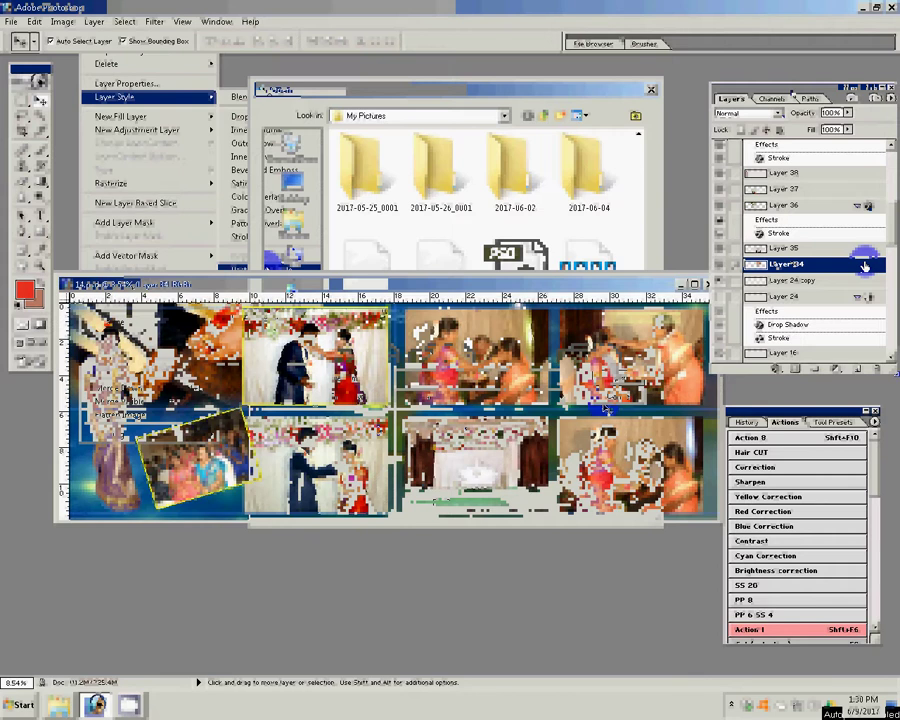
pyautogui.rightClick(866, 266)
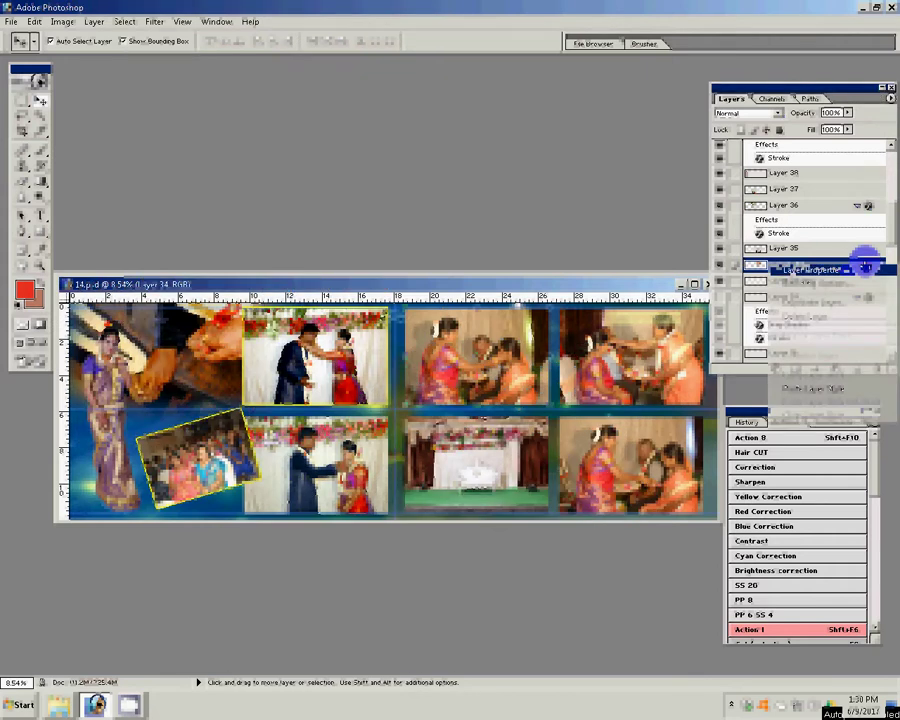
pyautogui.click(862, 248)
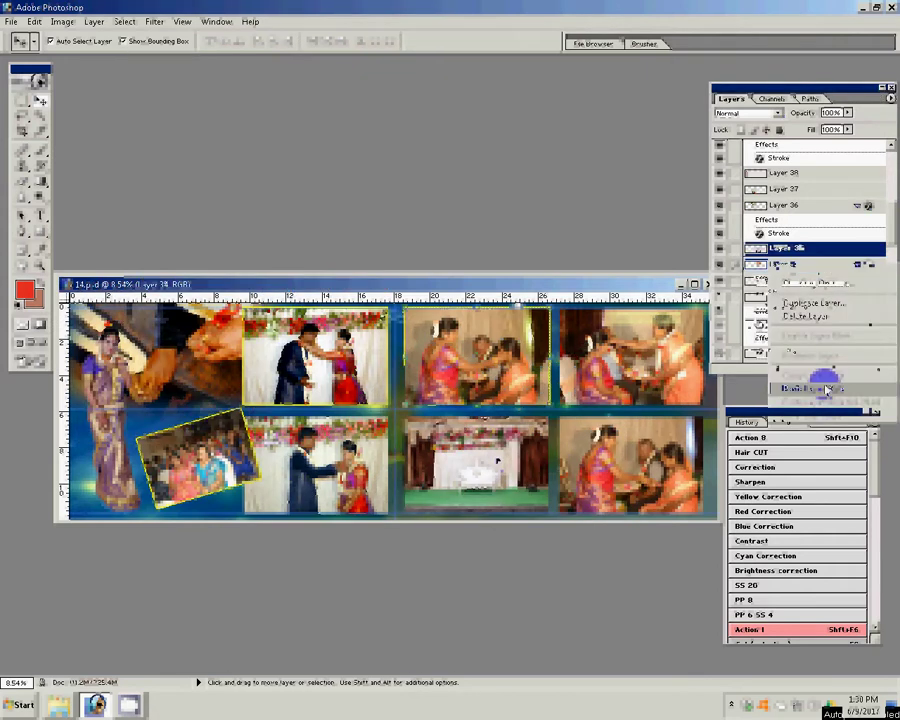
# Paste the same yellow stroke style onto Layers 35 and 33
pyautogui.rightClick(868, 256)
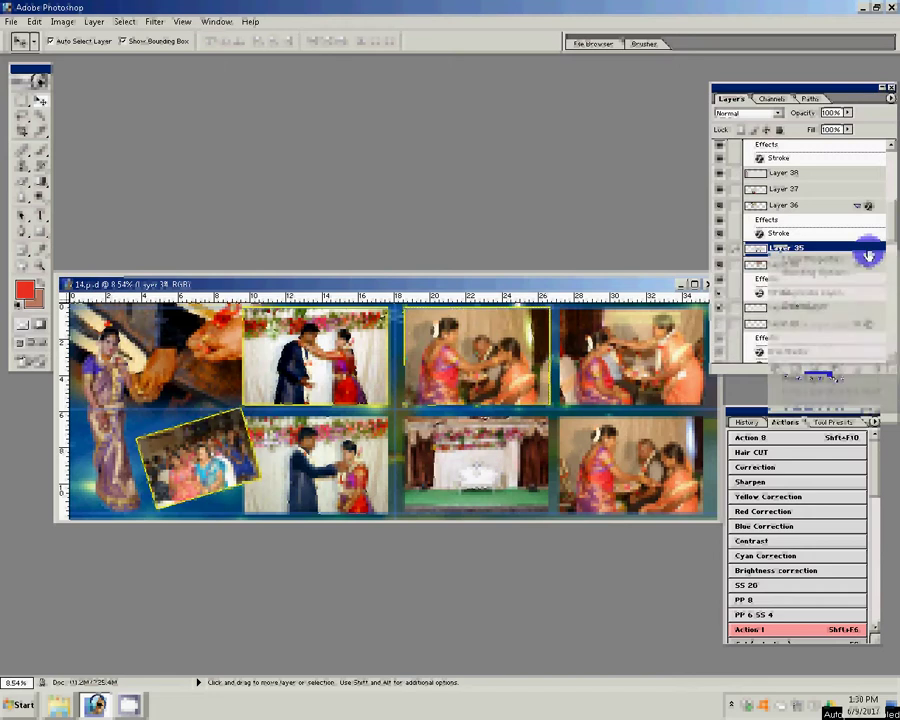
pyautogui.click(597, 393)
pyautogui.click(597, 393)
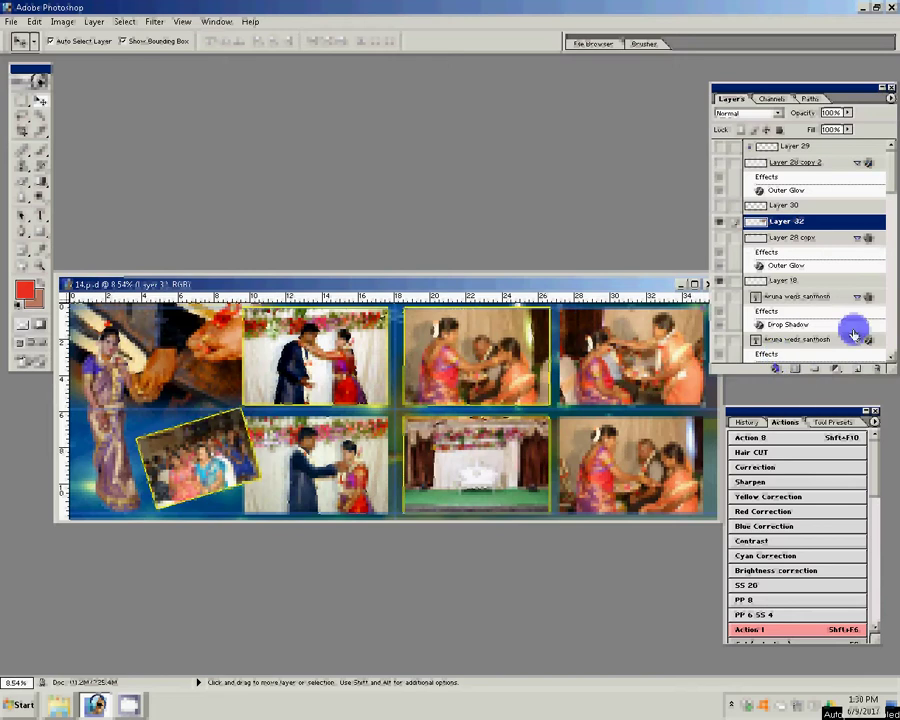
pyautogui.moveTo(860, 224)
pyautogui.mouseDown()
pyautogui.moveTo(858, 352)
pyautogui.moveTo(848, 358)
pyautogui.mouseUp()
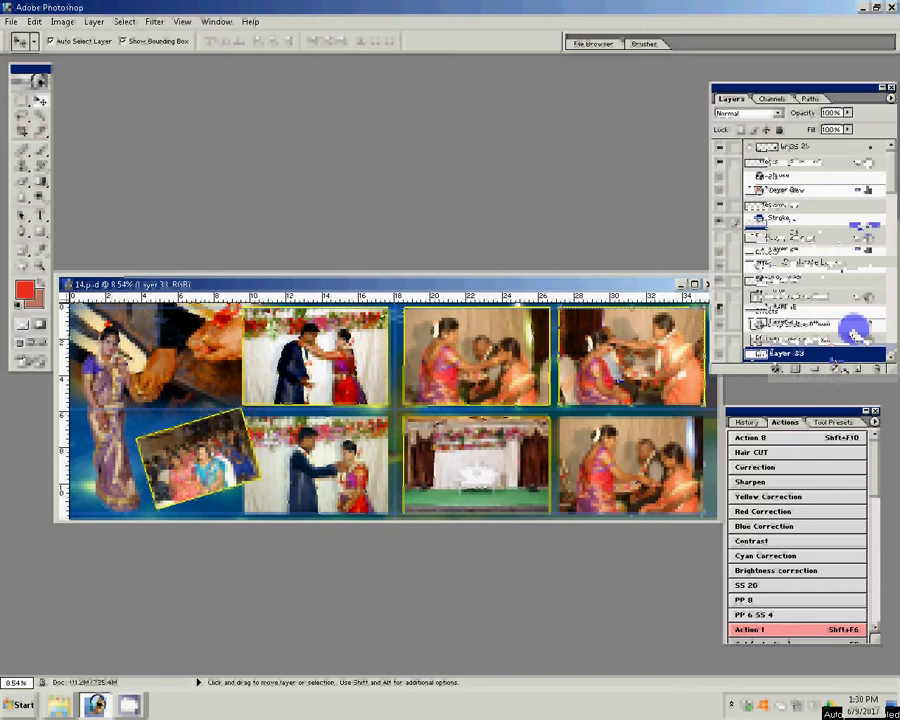
pyautogui.rightClick(848, 358)
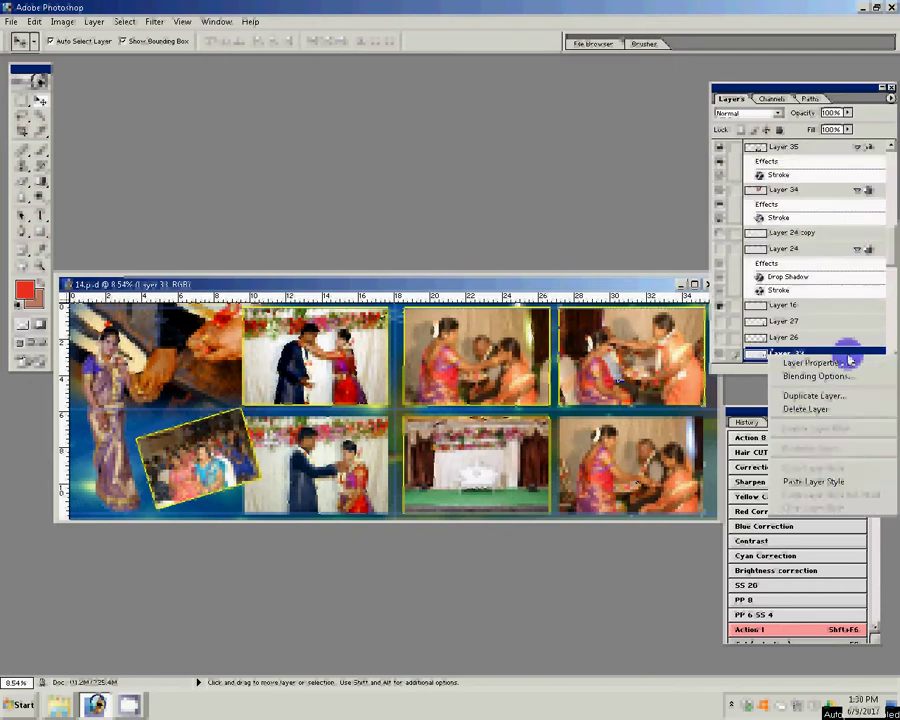
pyautogui.click(825, 480)
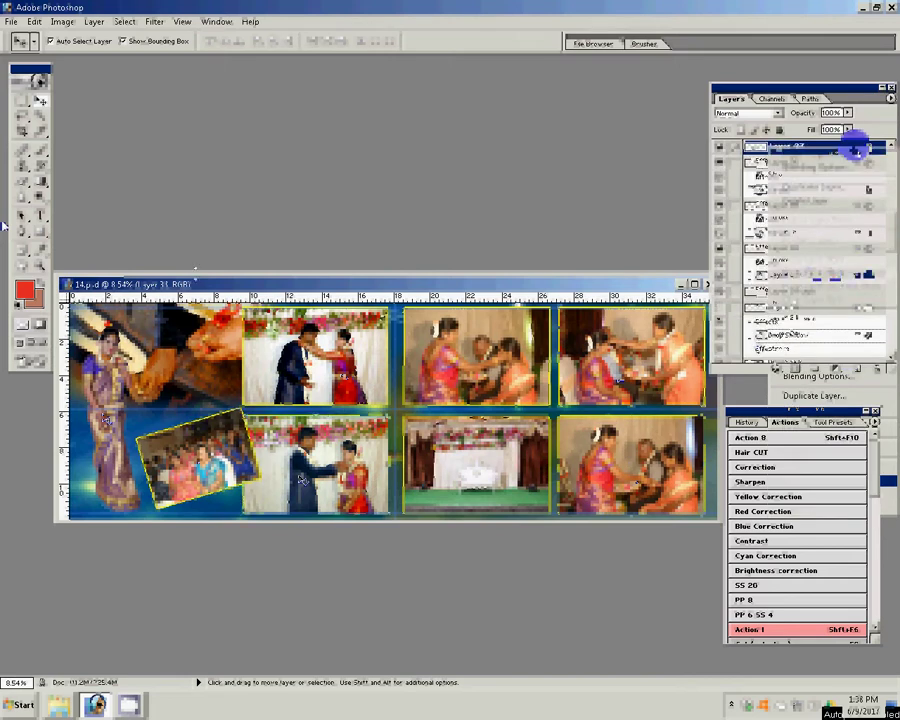
# Save the spread as '02' in Photoshop PSD format with layers, in the N K folder
pyautogui.click(14, 20)
pyautogui.hotkey('shift', 'ctrl', 's')
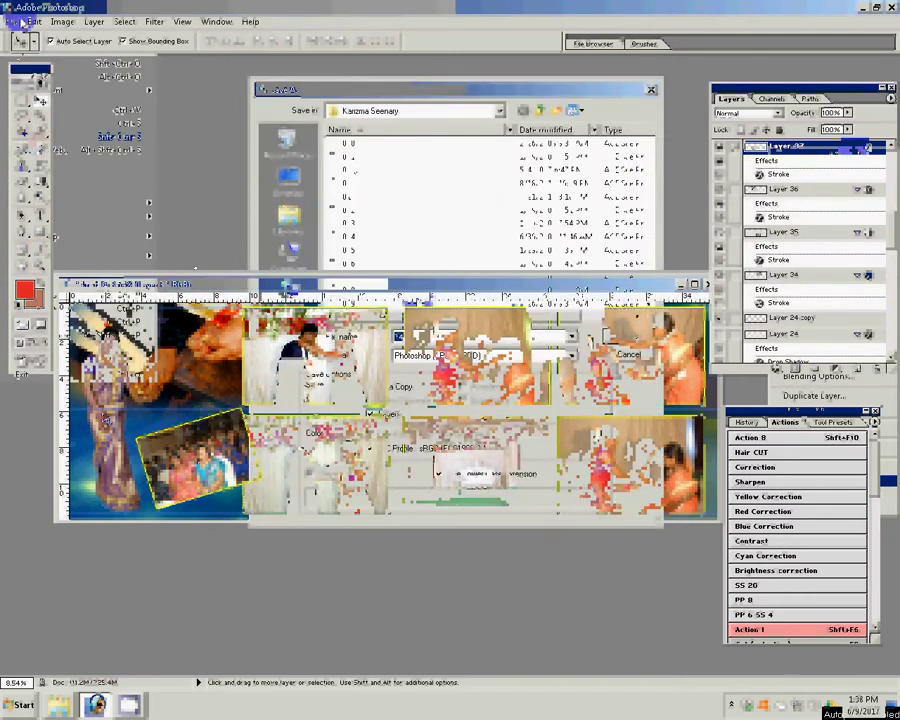
pyautogui.click(282, 264)
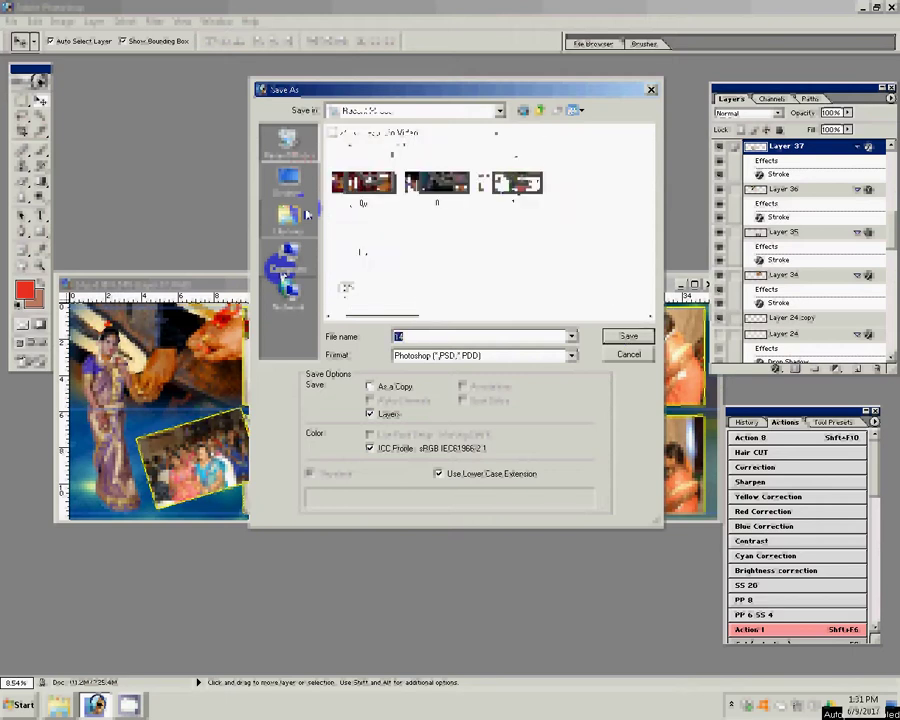
pyautogui.write('02')
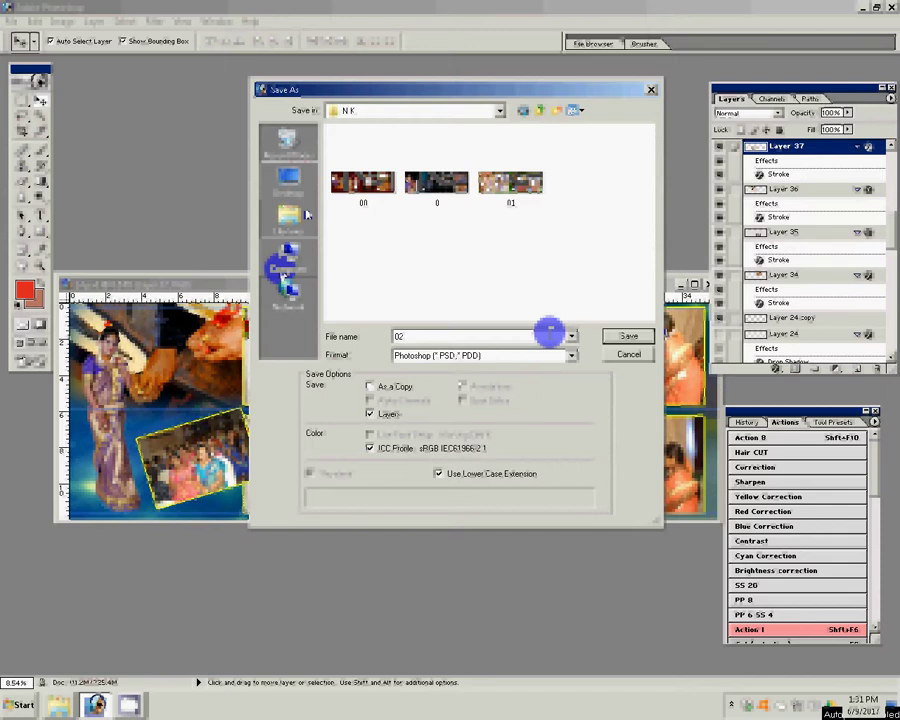
pyautogui.press('Return')
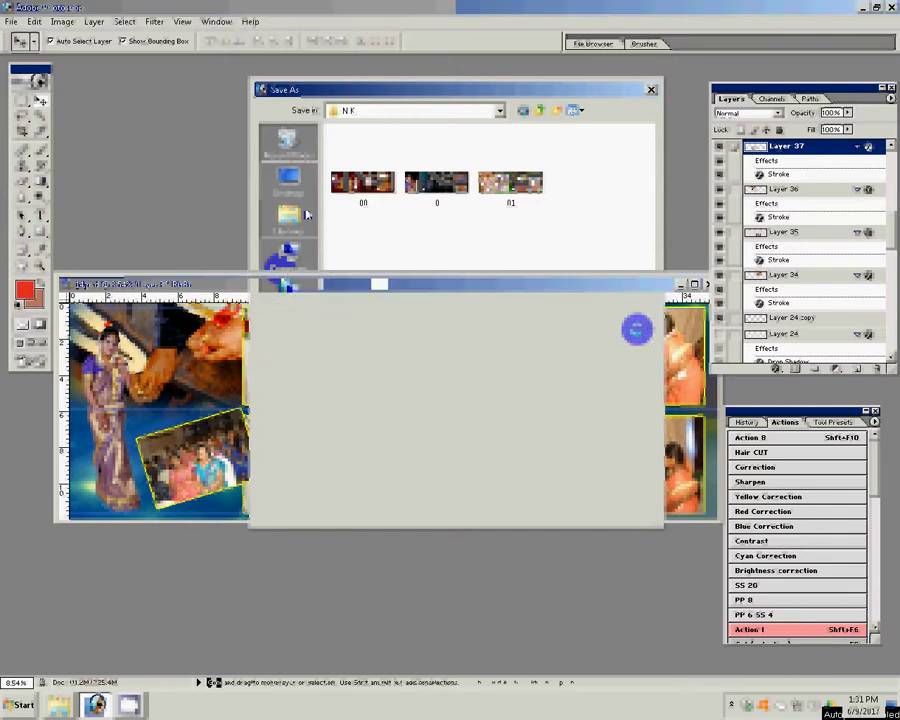